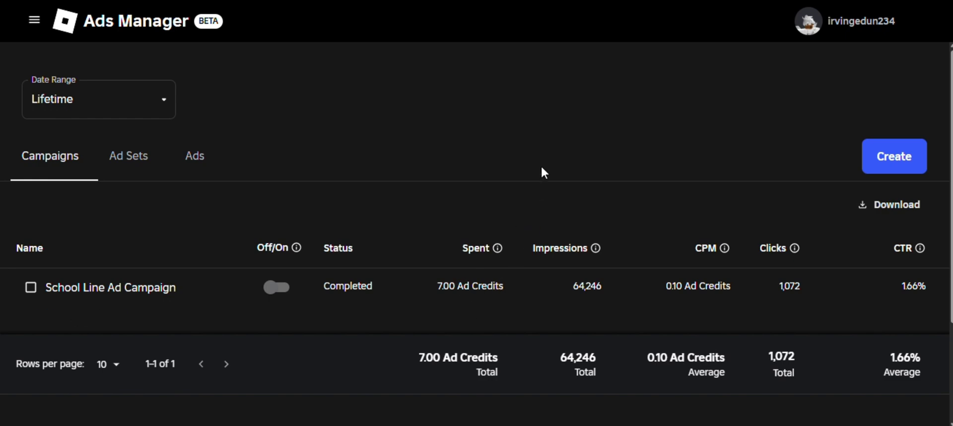
Step: Examine the School Line Ad Campaign's metrics, from spend and impressions through plays, play rate and budget
scroll(560, 154, "down", 3)
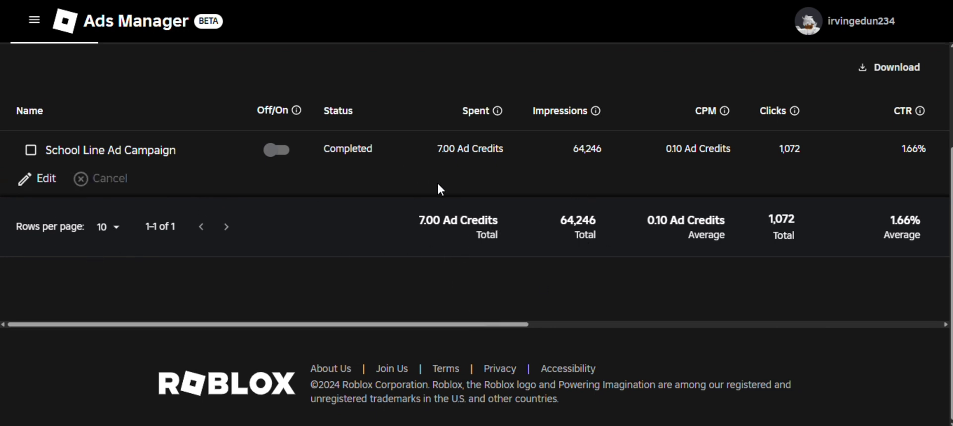
scroll(456, 327, "right", 2)
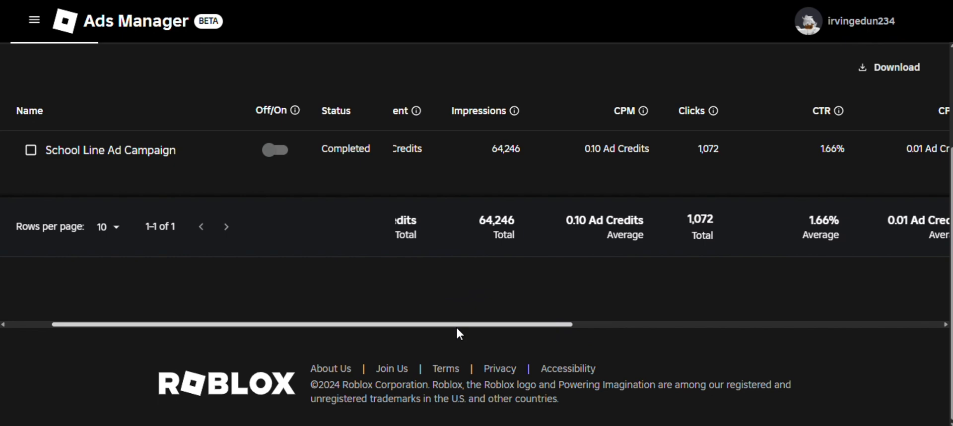
scroll(454, 326, "left", 2)
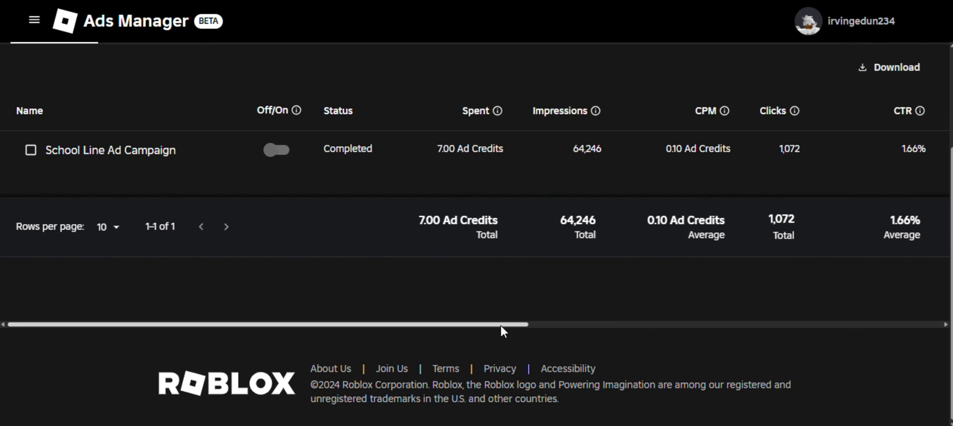
scroll(504, 326, "right", 1)
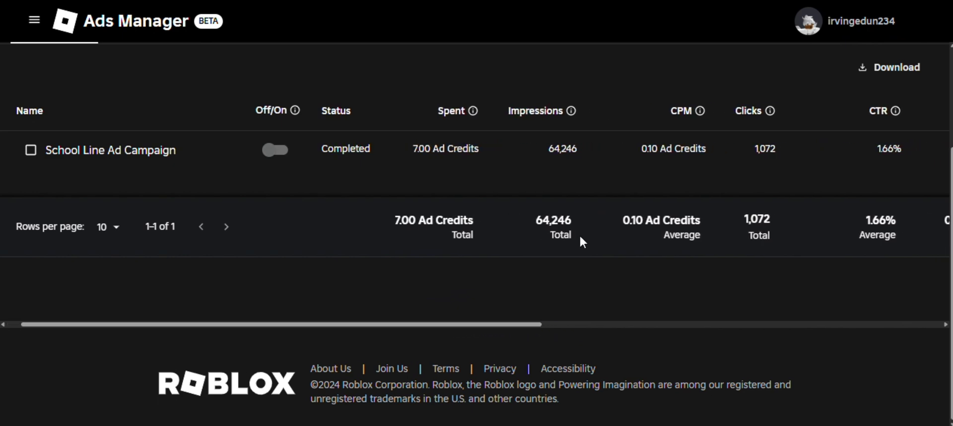
left_click_drag(516, 322, 596, 324)
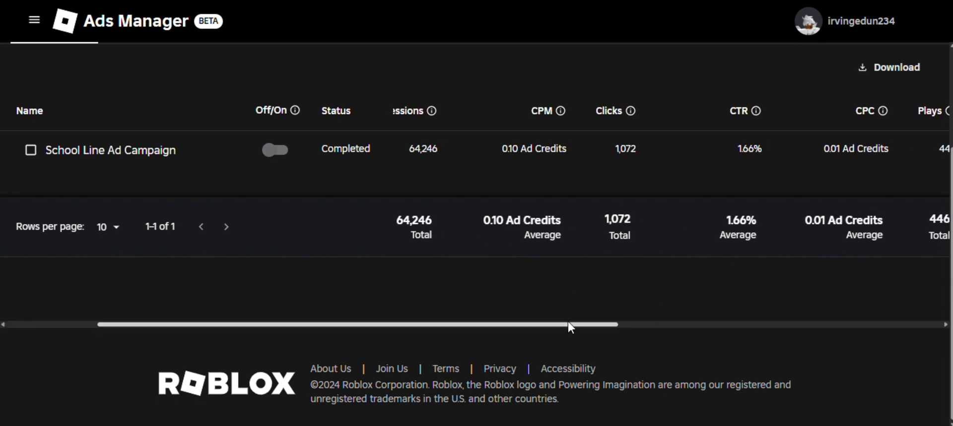
left_click_drag(568, 323, 797, 328)
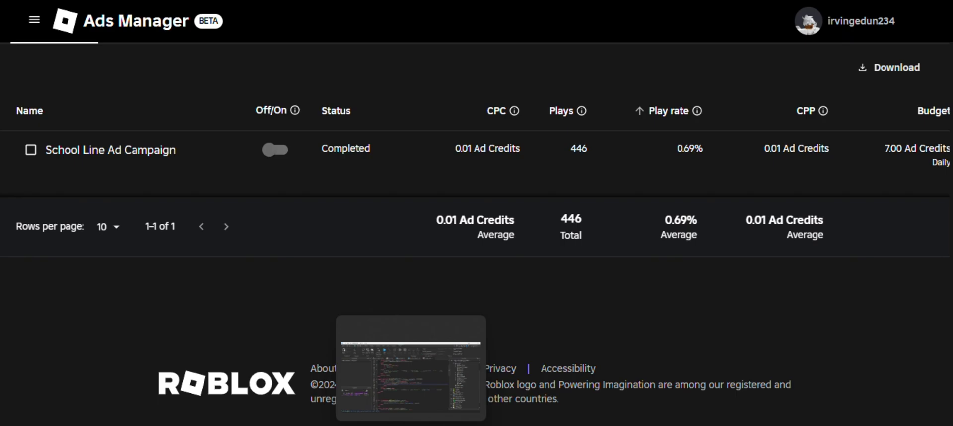
Step: Switch to Roblox Studio and, in the 2048 Blasters playtest, throw the 16 block onto the red field and the 128 block at its match
left_click(410, 384)
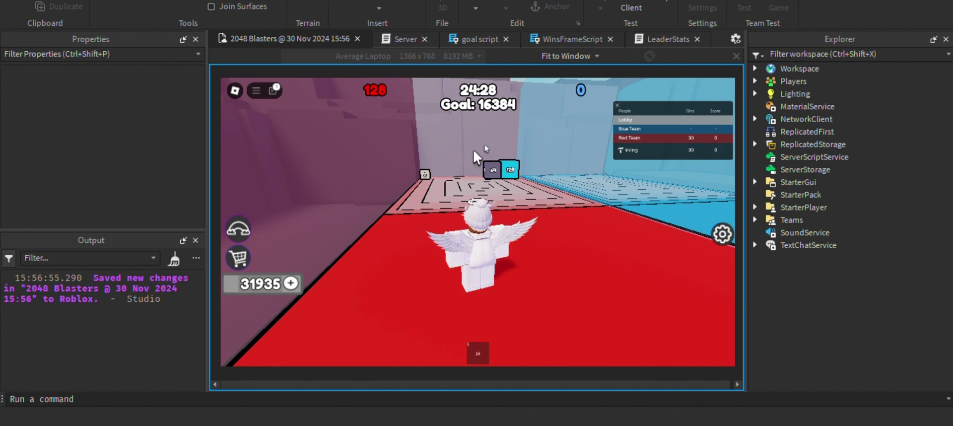
key("w")
key("1")
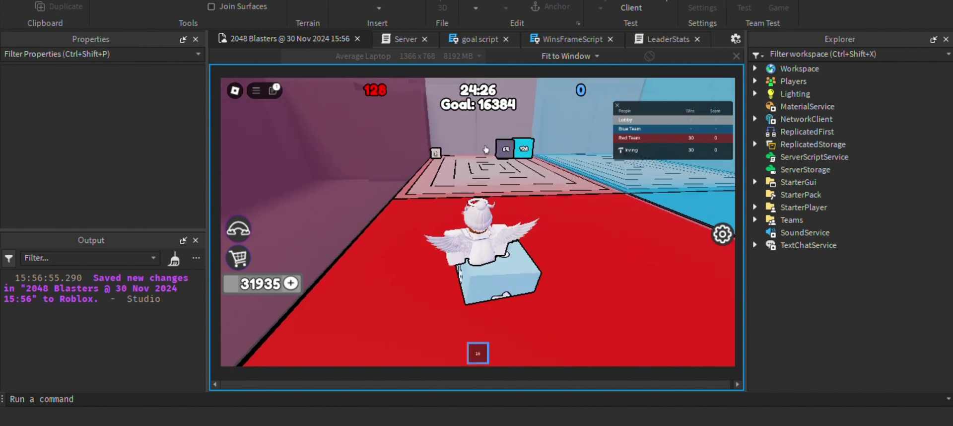
left_click(469, 144)
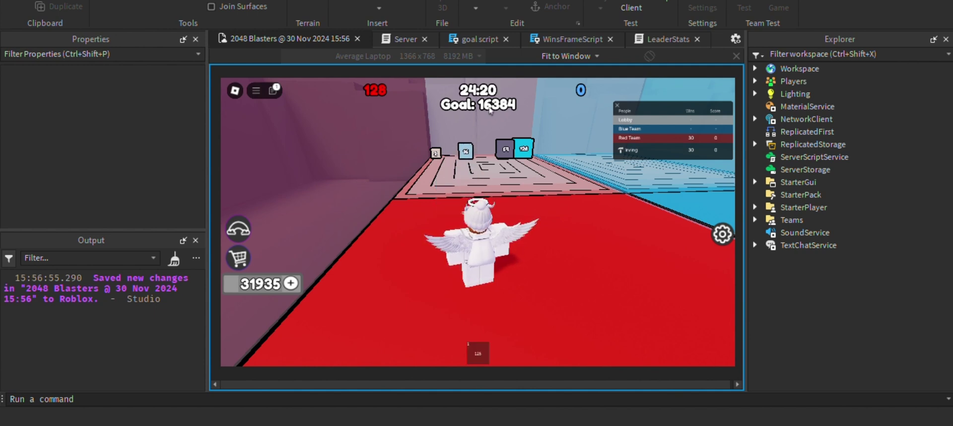
key("1")
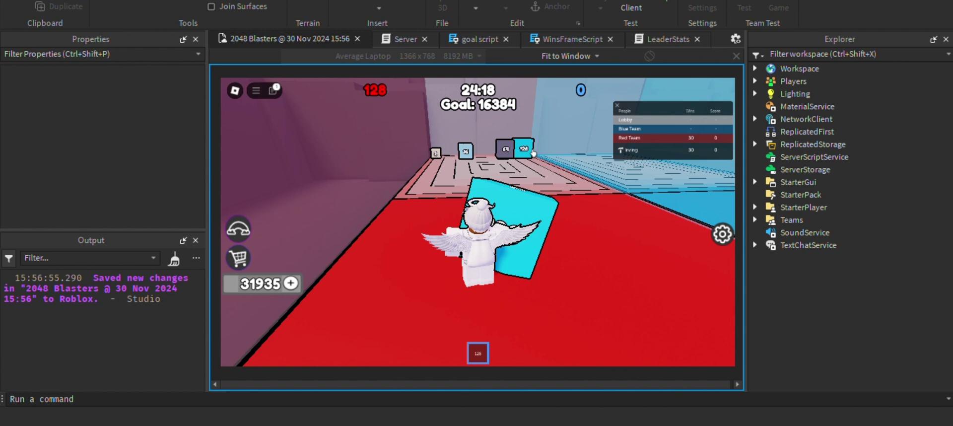
left_click(533, 153)
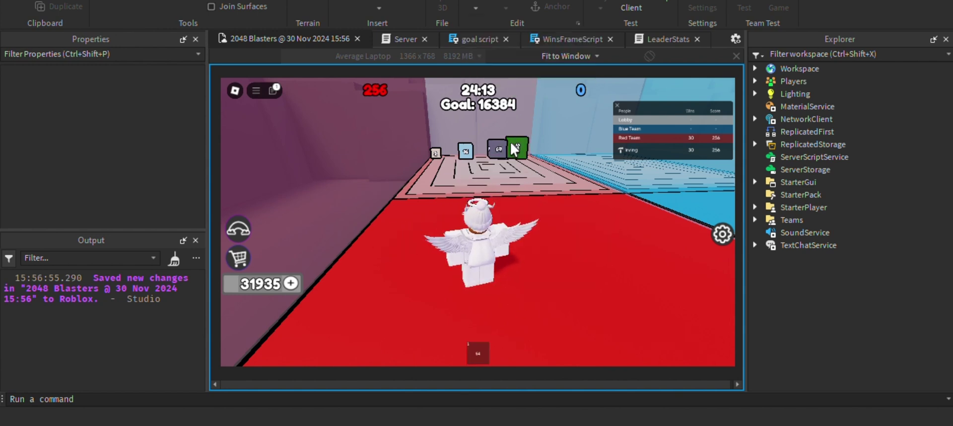
Step: Throw the 64 block at its matching block and the 128 block at the stacked 128 and 256 blocks
key("1")
left_click(494, 148)
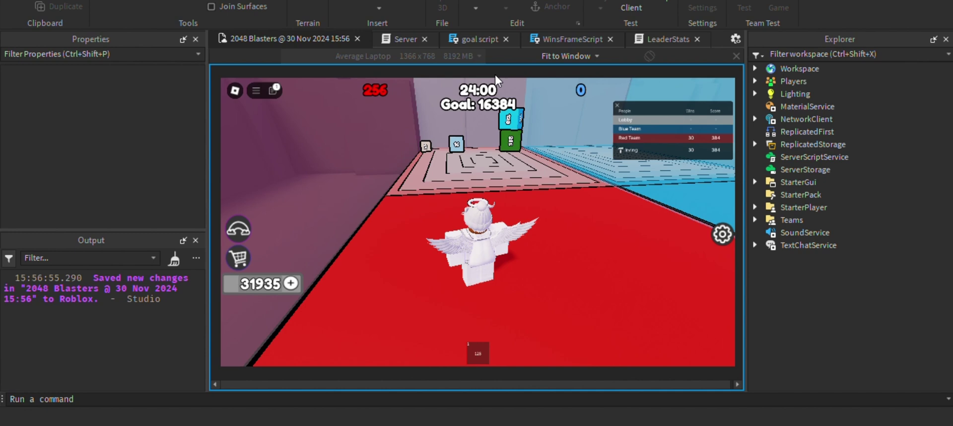
key("1")
left_click(484, 128)
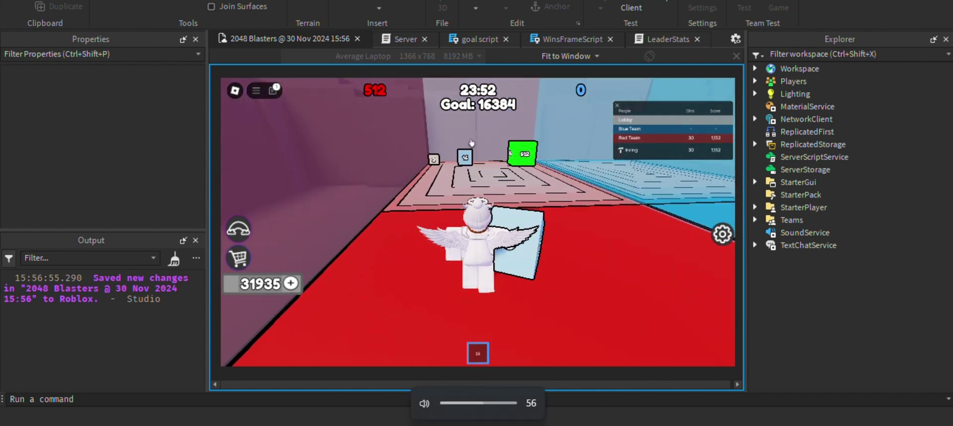
Step: Merge blocks on the red field by throwing the 16 block and the 32 block at their matching blocks
key("1")
key("1")
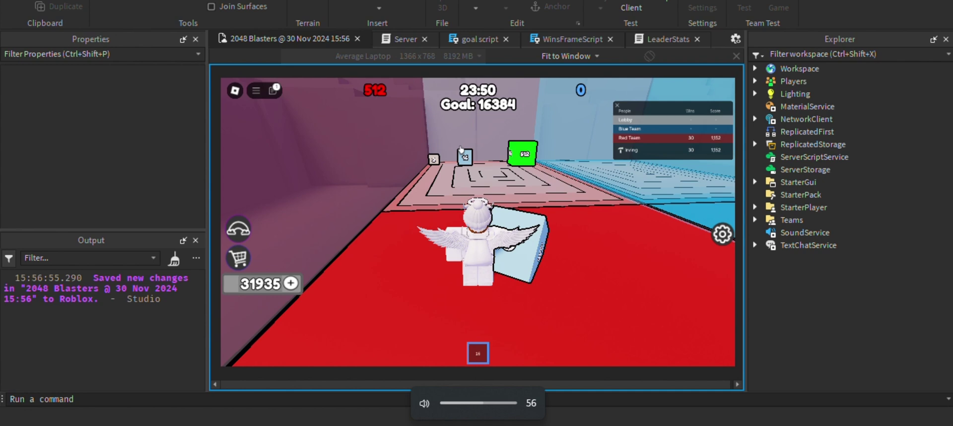
left_click(467, 152)
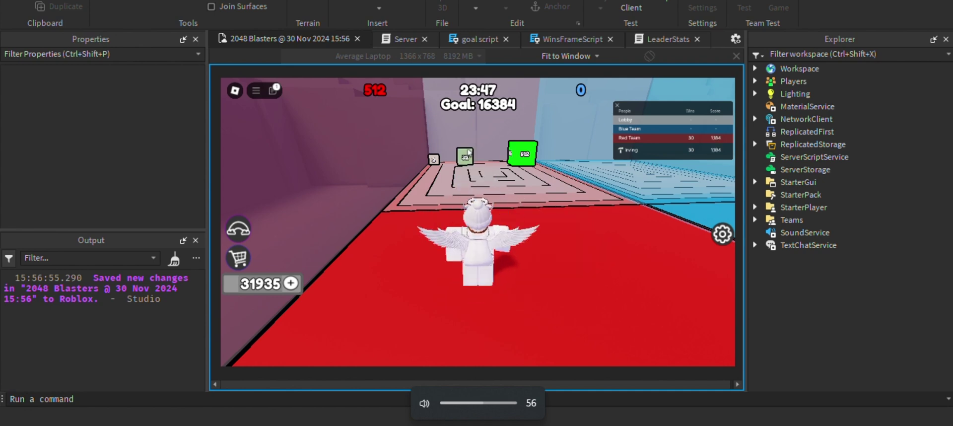
key("Left")
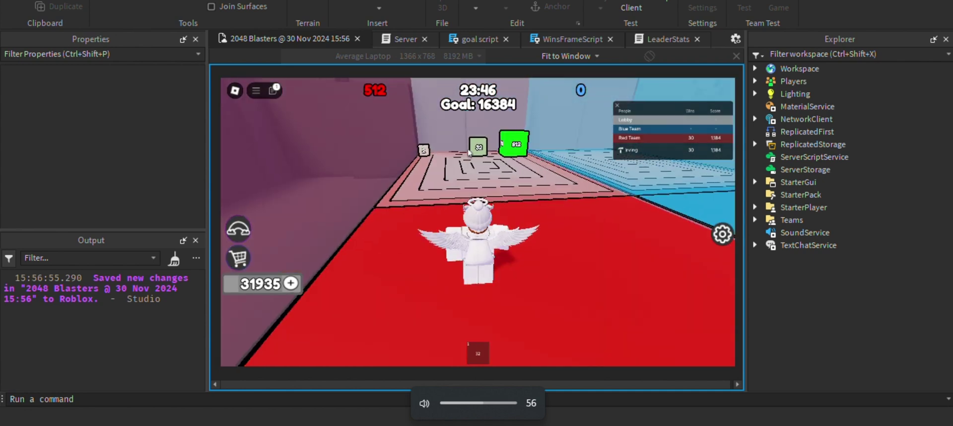
key("1")
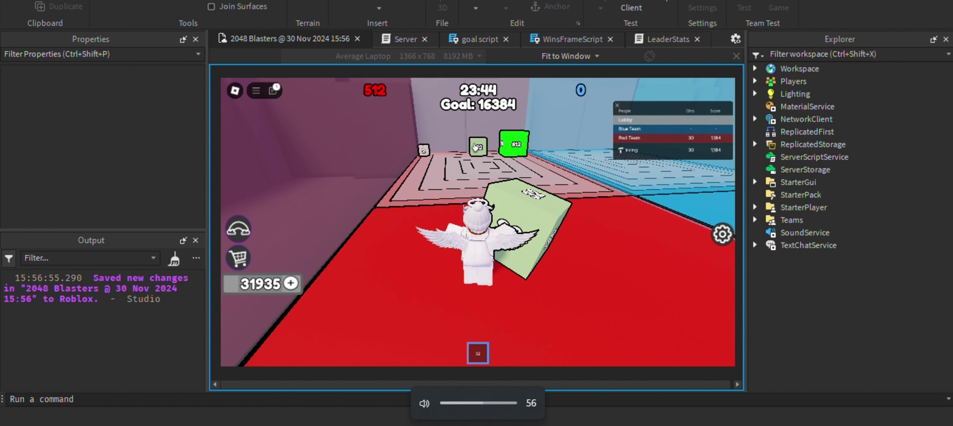
left_click(475, 148)
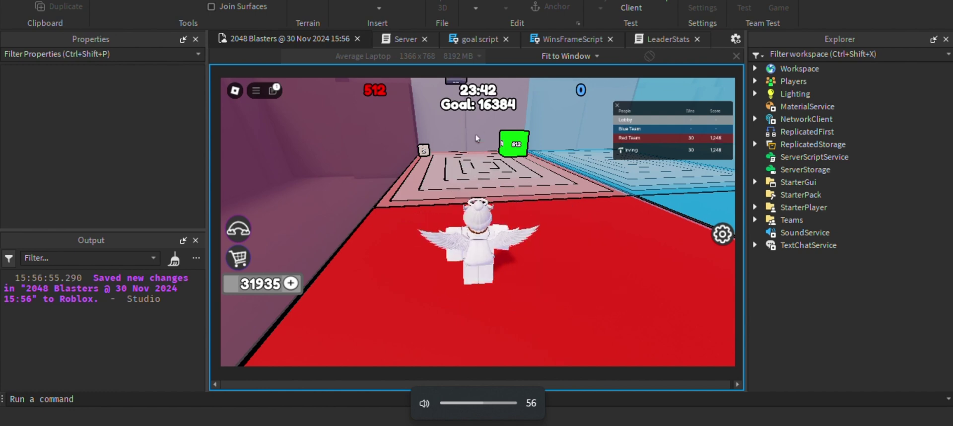
Step: Throw a 16 block and a small beige block toward the purple wall, and another 16 block at its match
key("1")
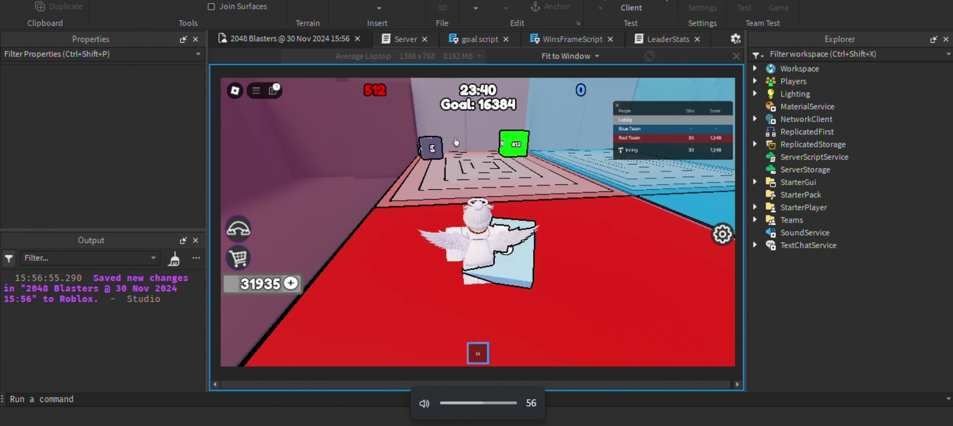
key("Left")
left_click(435, 155)
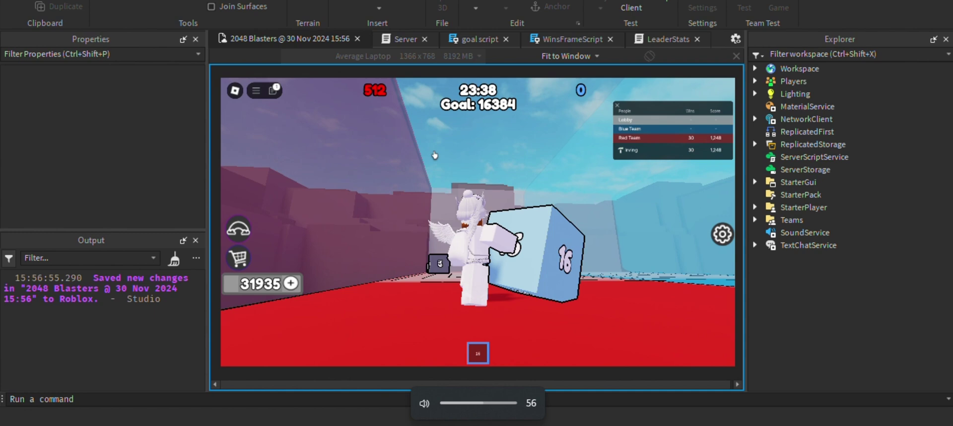
key("Right")
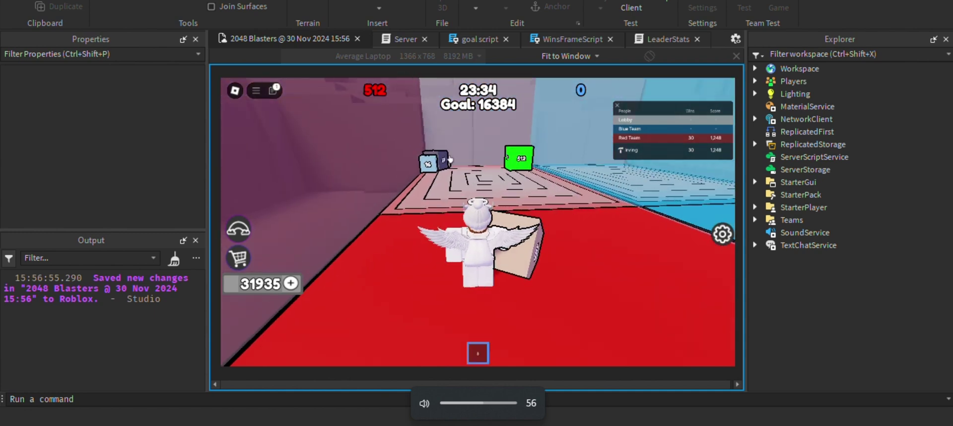
left_click(450, 158)
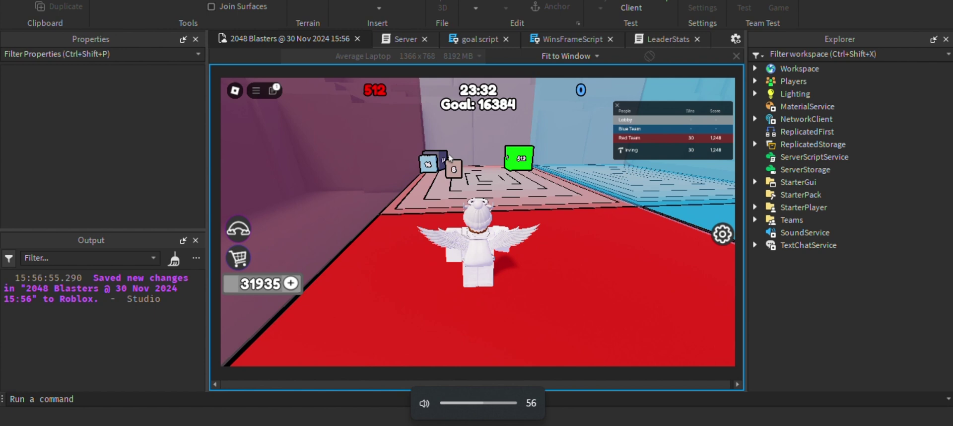
key("1")
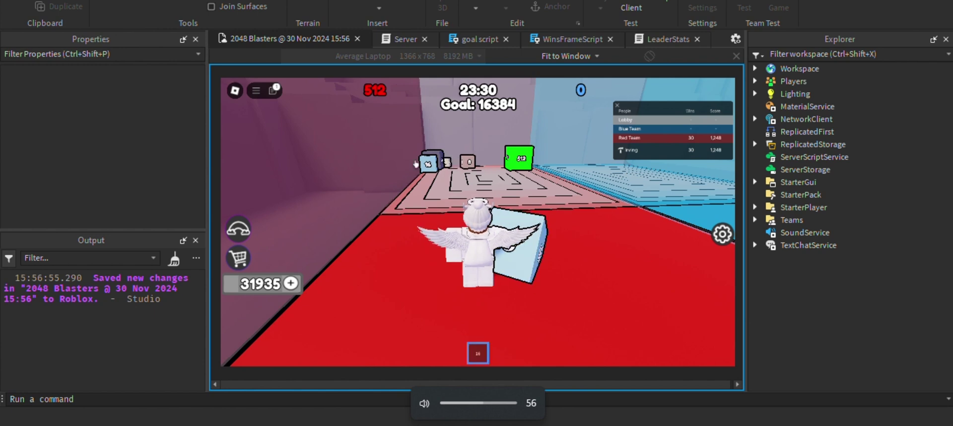
left_click(417, 164)
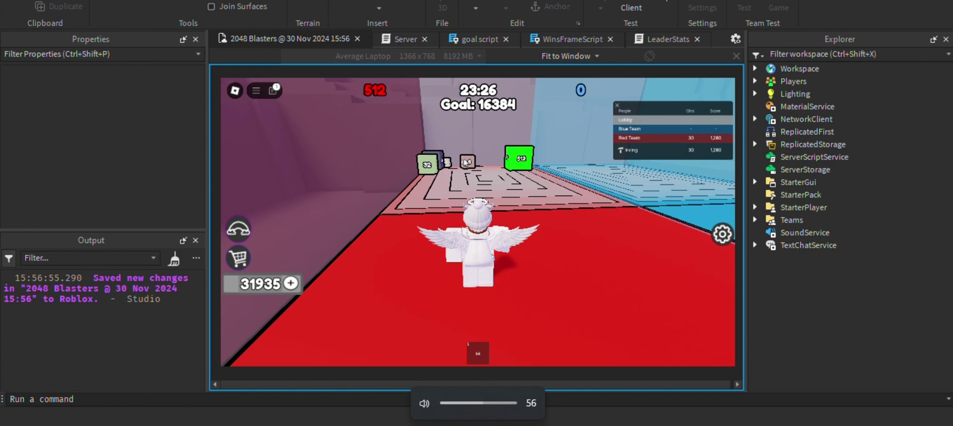
Step: Switch to Creator Hub and look over the published experiences and their analytics overview on the home page
key("alt+Tab")
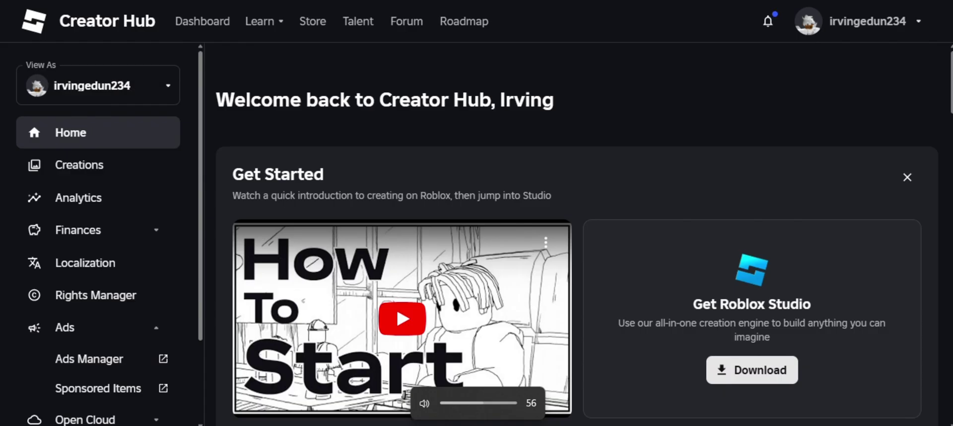
scroll(498, 142, "down", 1)
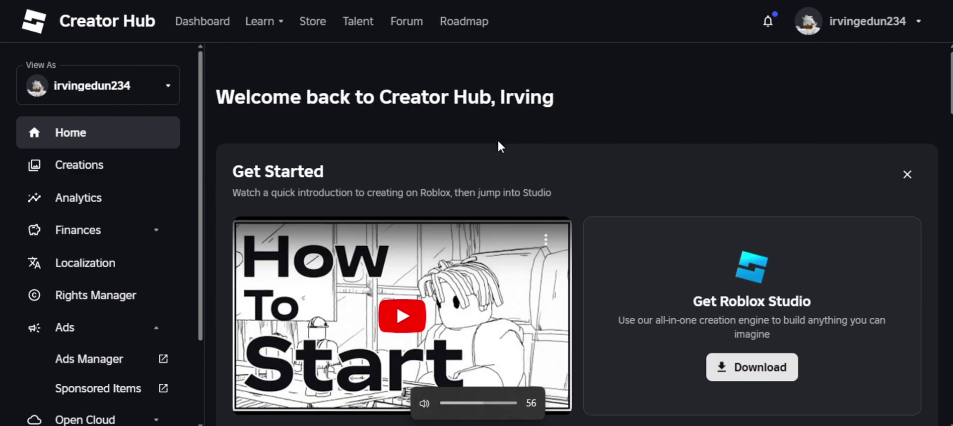
scroll(493, 136, "down", 7)
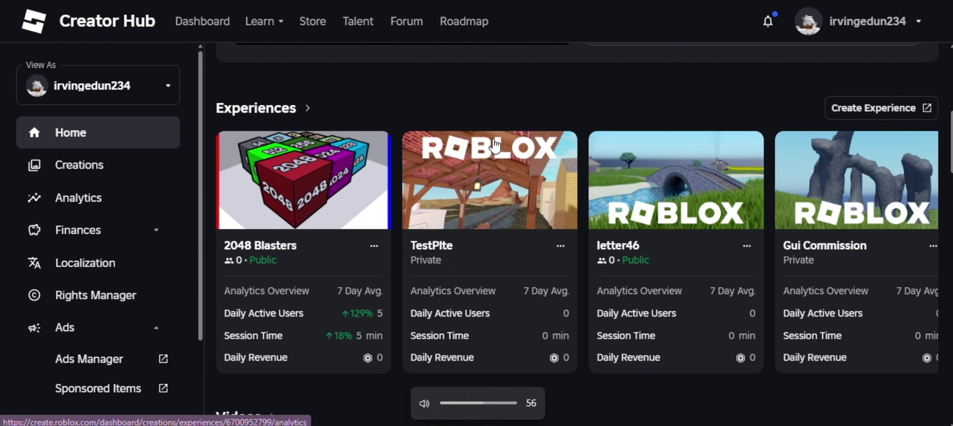
scroll(494, 145, "up", 7)
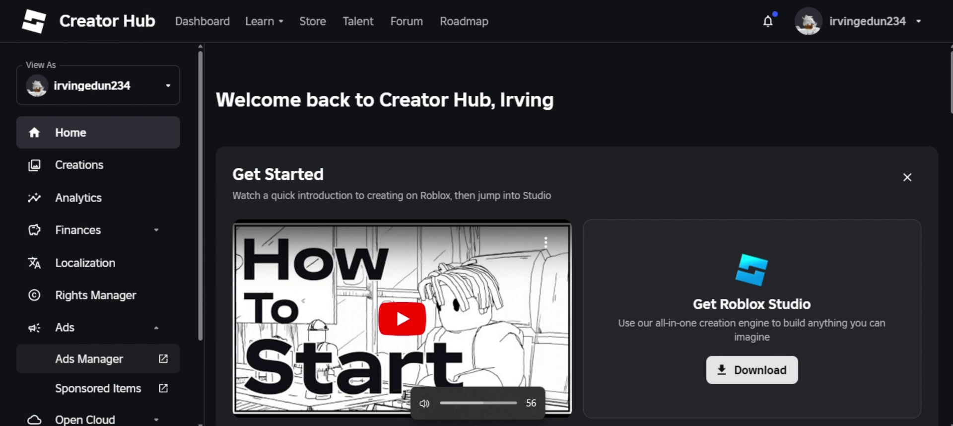
Step: Open Ads Manager, start creating a new campaign, and review its objective, budget and schedule settings
left_click(132, 362)
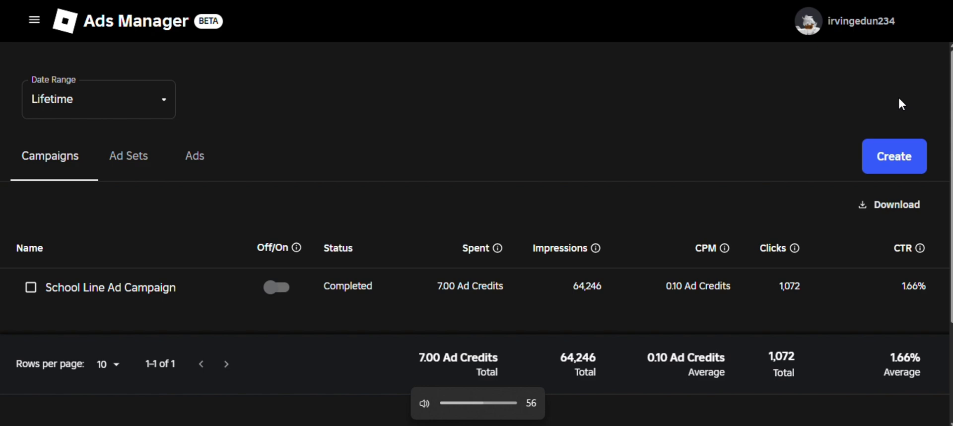
left_click(898, 164)
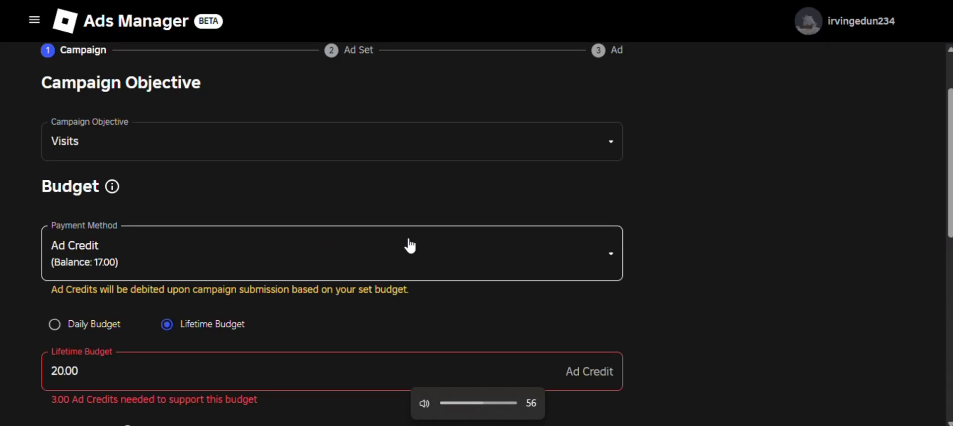
scroll(159, 270, "down", 5)
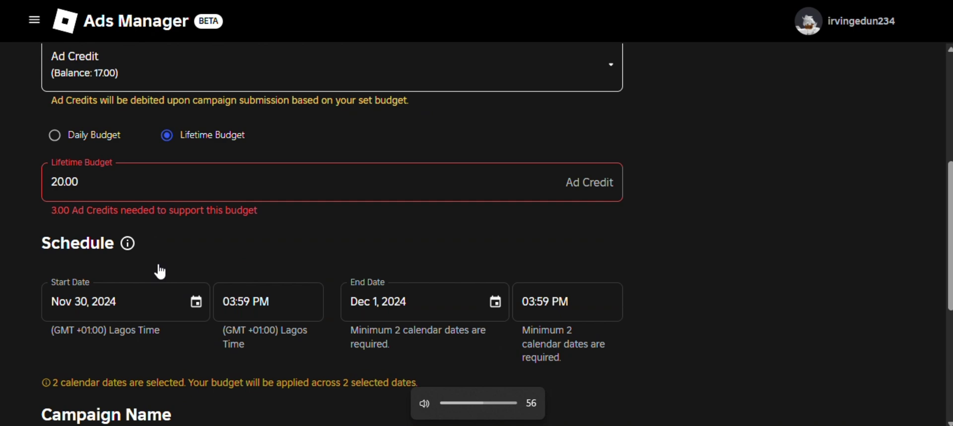
scroll(137, 141, "up", 5)
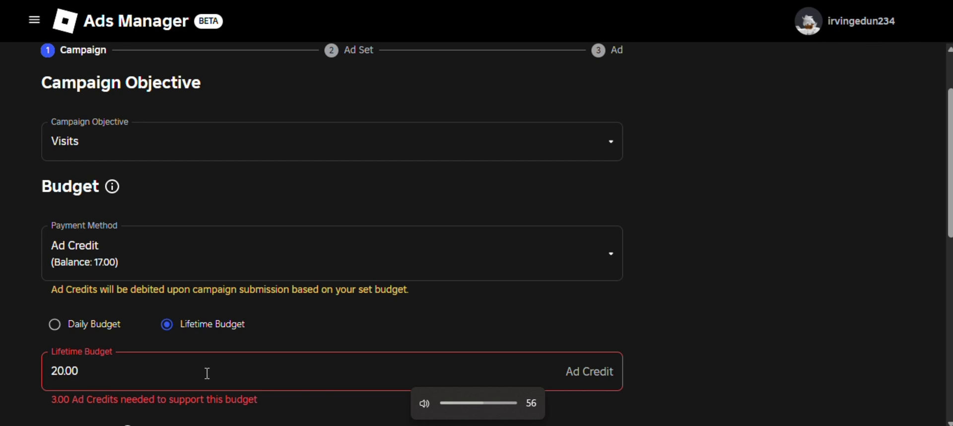
left_click(55, 326)
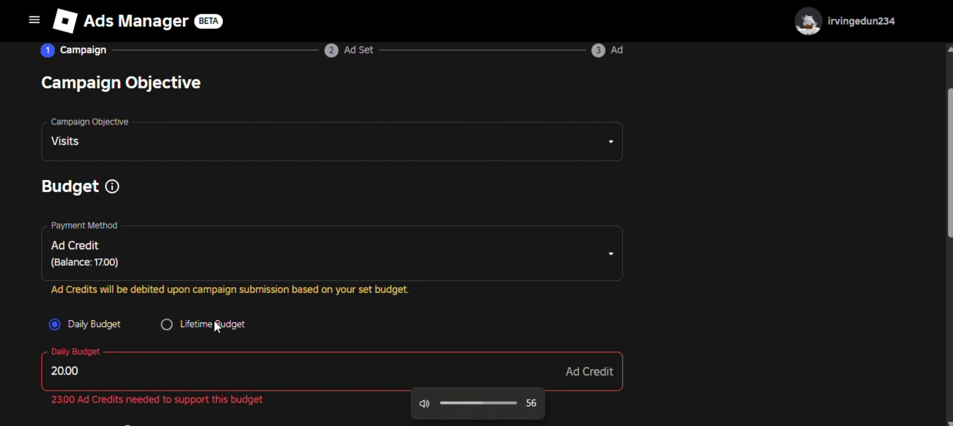
left_click(121, 383)
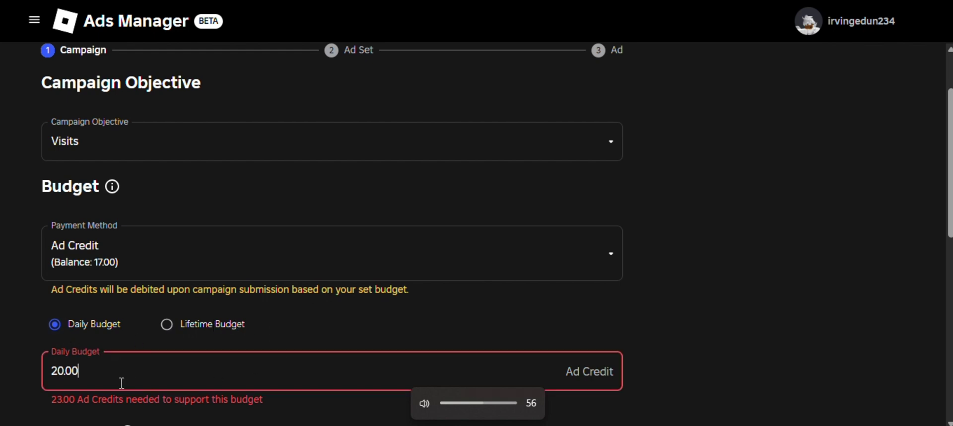
left_click(167, 325)
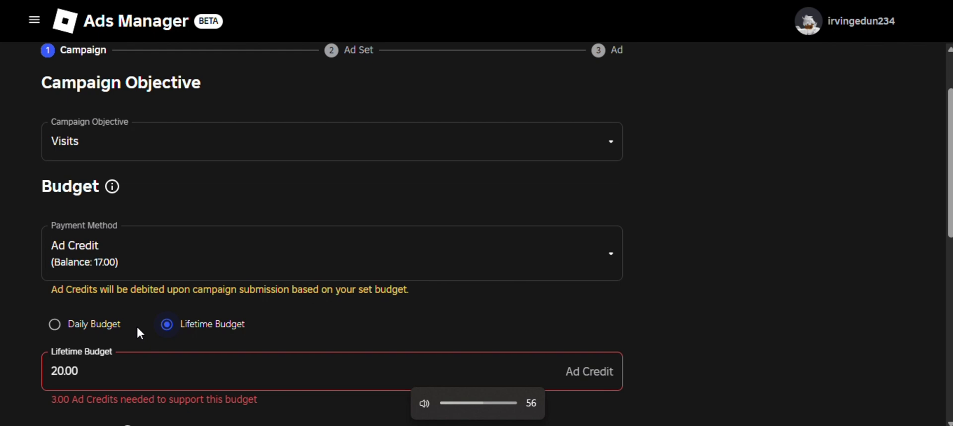
Step: Try to set the campaign's lifetime budget to 3.00 Ad Credit
left_click(110, 376)
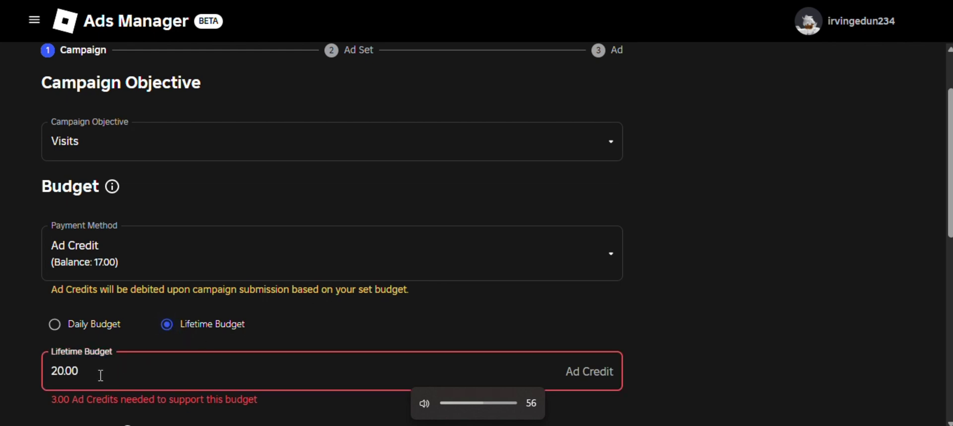
left_click_drag(88, 372, 30, 379)
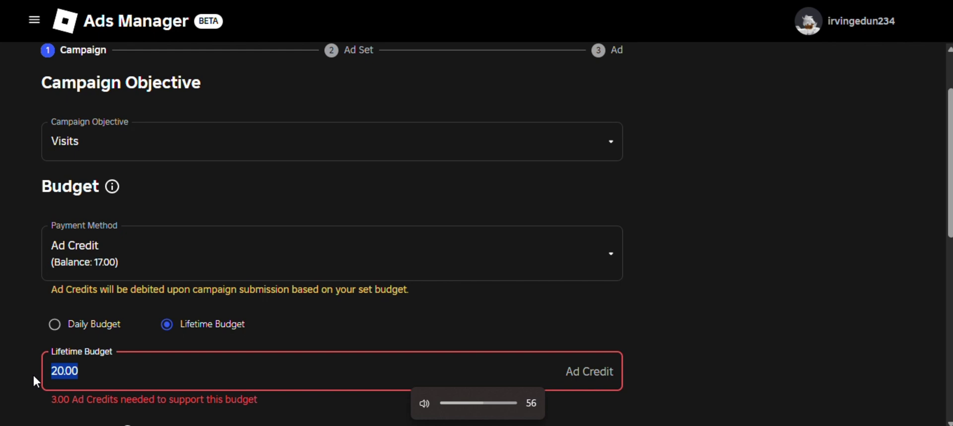
type("3.00")
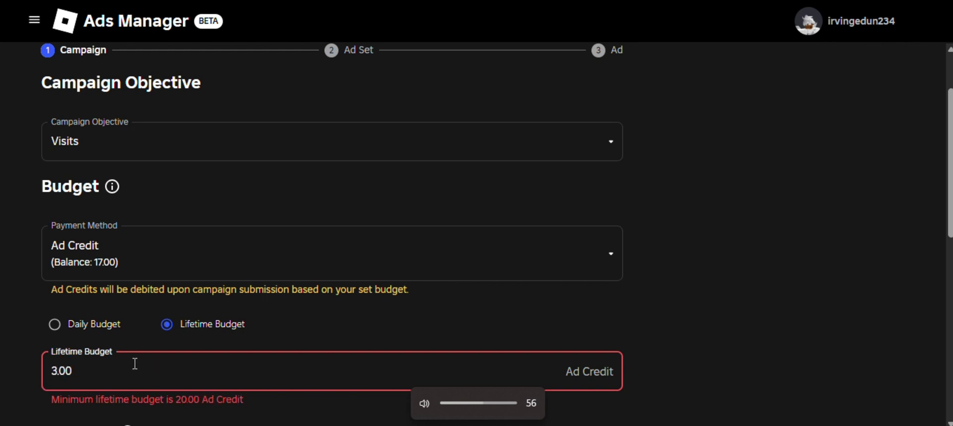
key("Left")
key("Left")
key("Left")
Step: Switch the campaign to a daily budget and set it to 5.00 Ad Credit
left_click(55, 324)
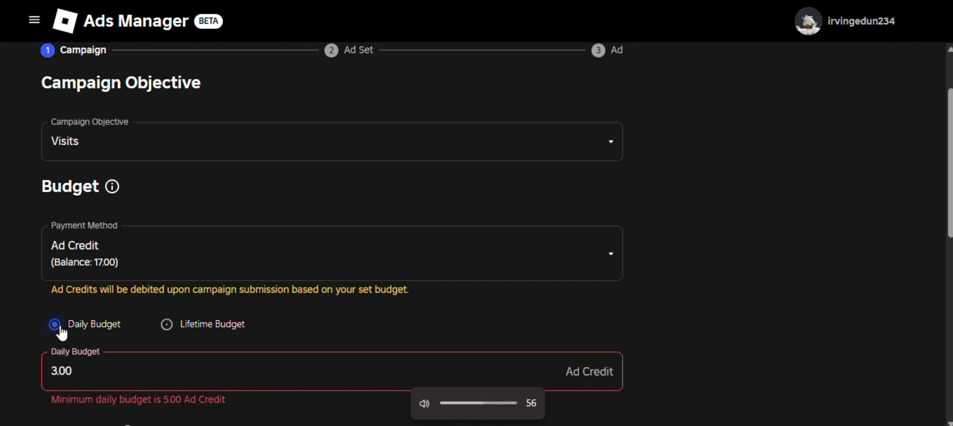
left_click(125, 369)
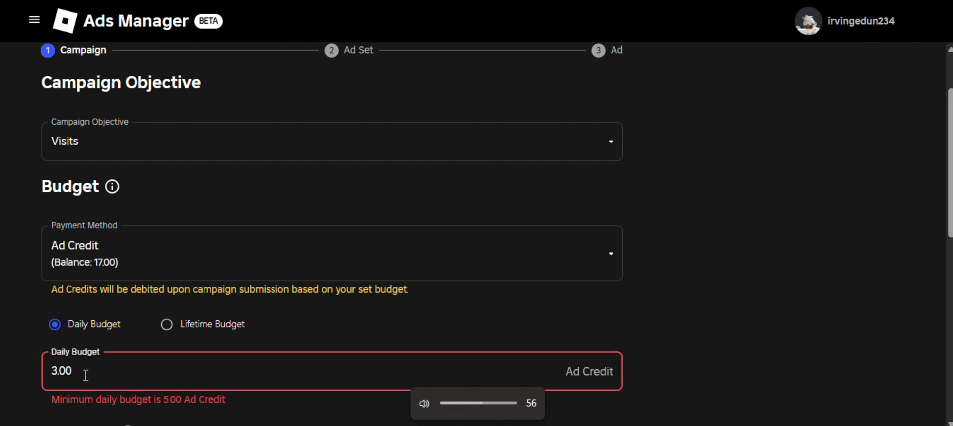
left_click_drag(82, 371, 55, 369)
left_click(73, 369)
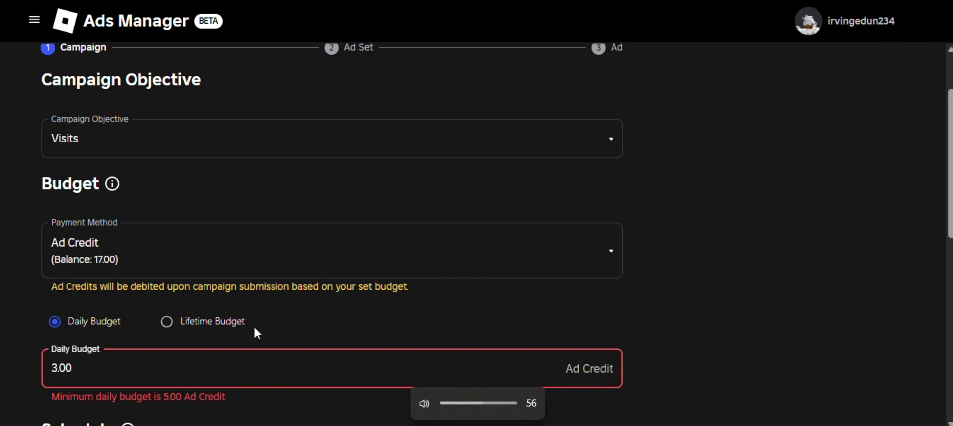
scroll(253, 324, "down", 10)
scroll(214, 349, "up", 6)
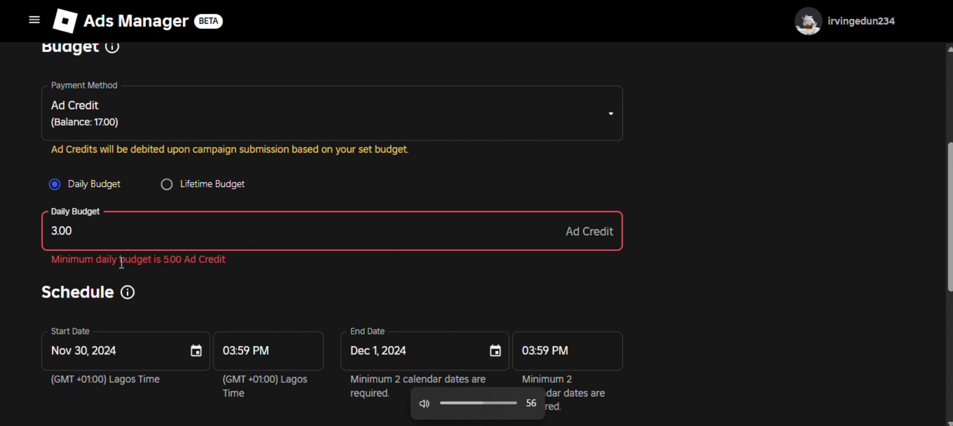
type("5")
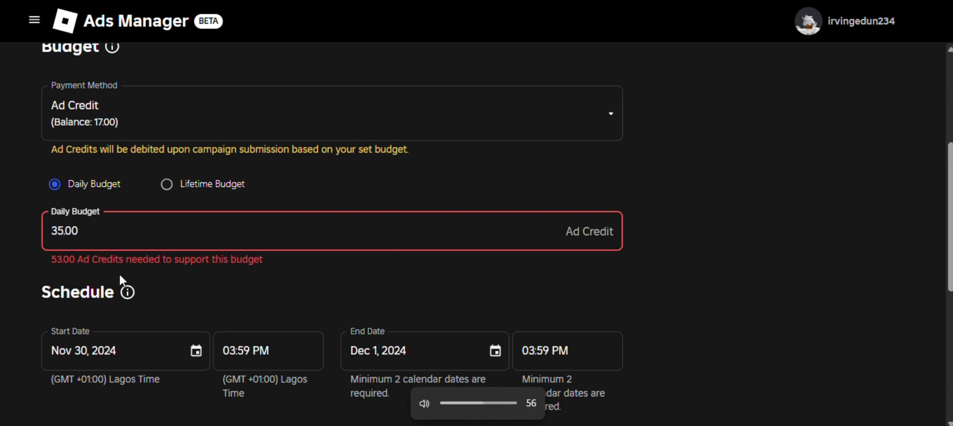
key("ctrl+a")
key("BackSpace")
type("5.00")
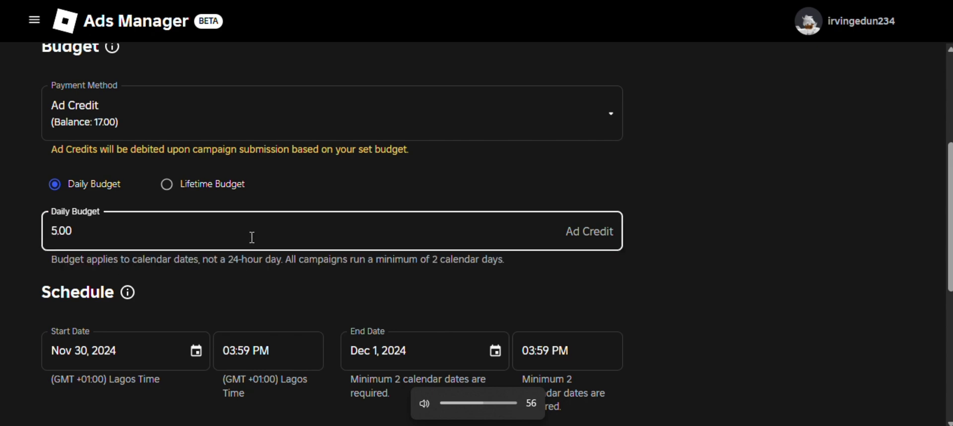
Step: Check the start date calendar and set the campaign's end date to Dec 2, 2024
scroll(292, 281, "down", 5)
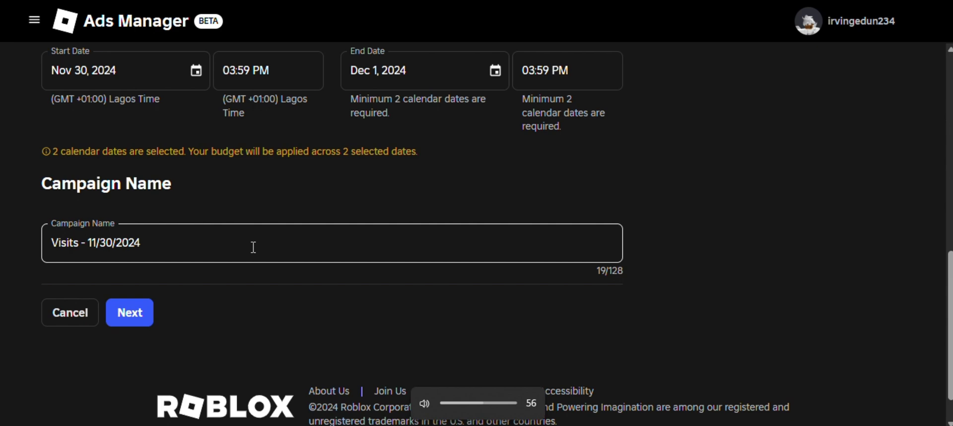
scroll(253, 247, "up", 3)
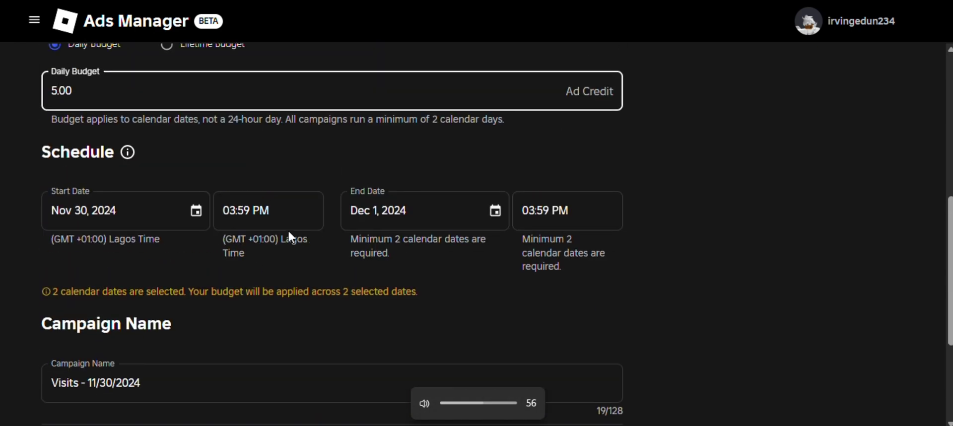
left_click(196, 211)
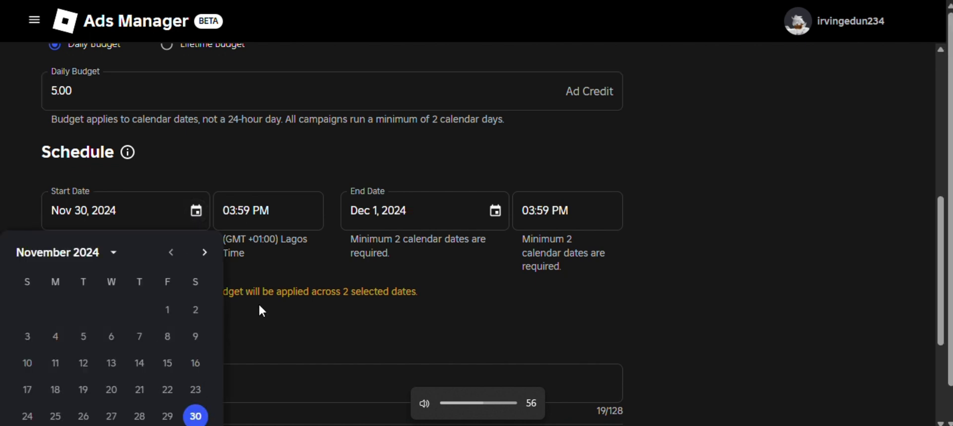
left_click(367, 245)
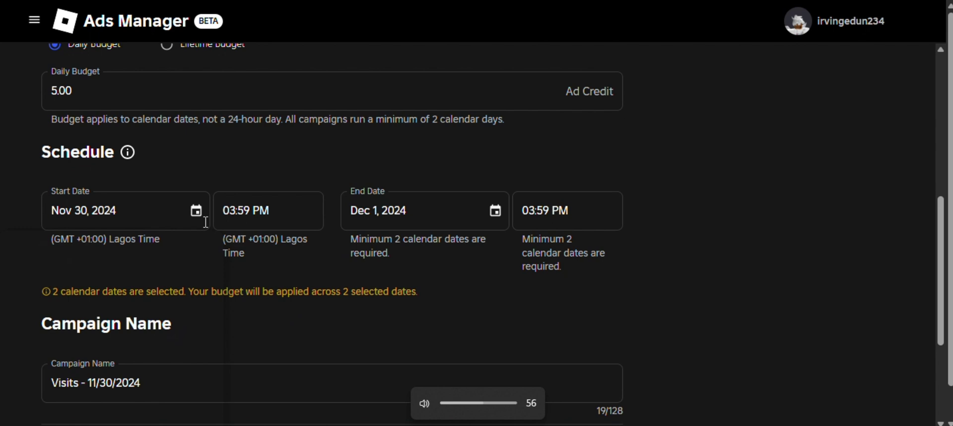
left_click(457, 210)
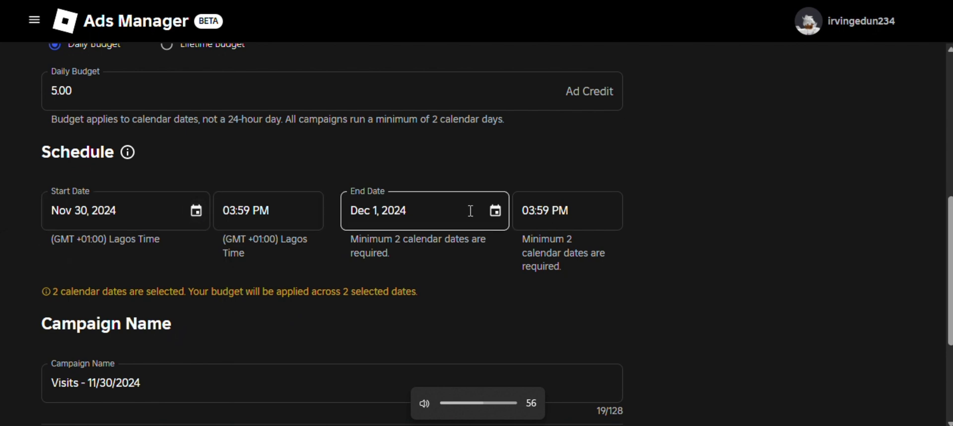
left_click(496, 212)
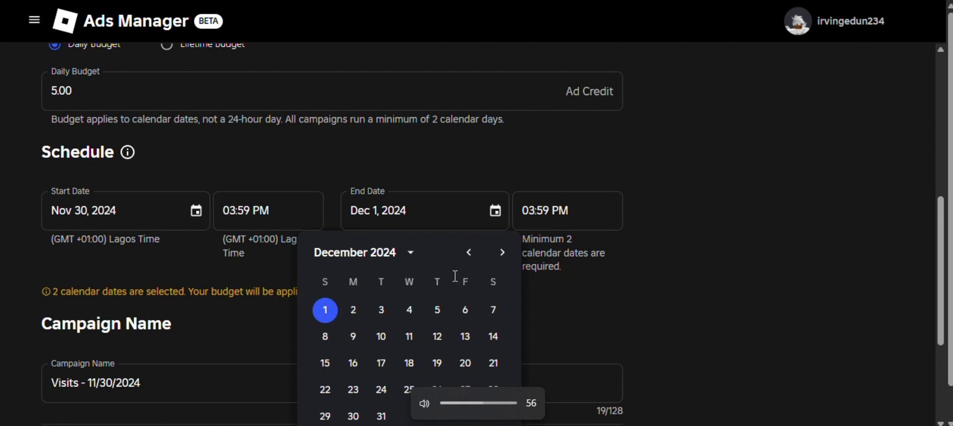
left_click(196, 214)
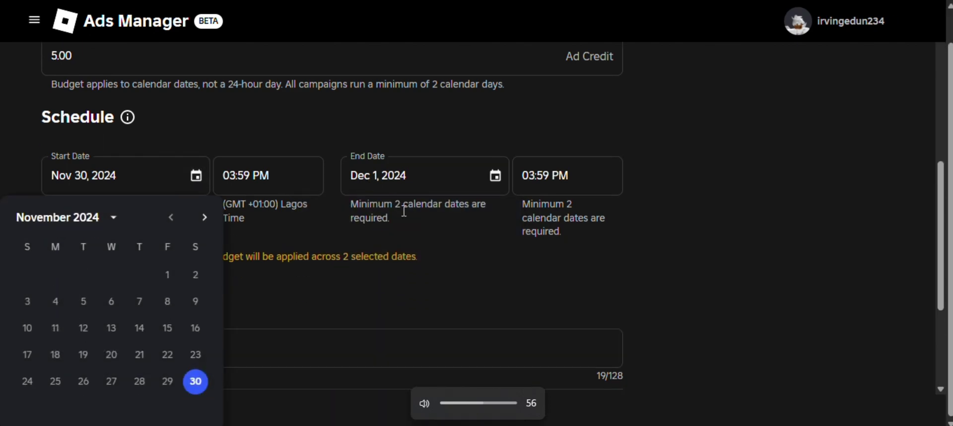
left_click(495, 177)
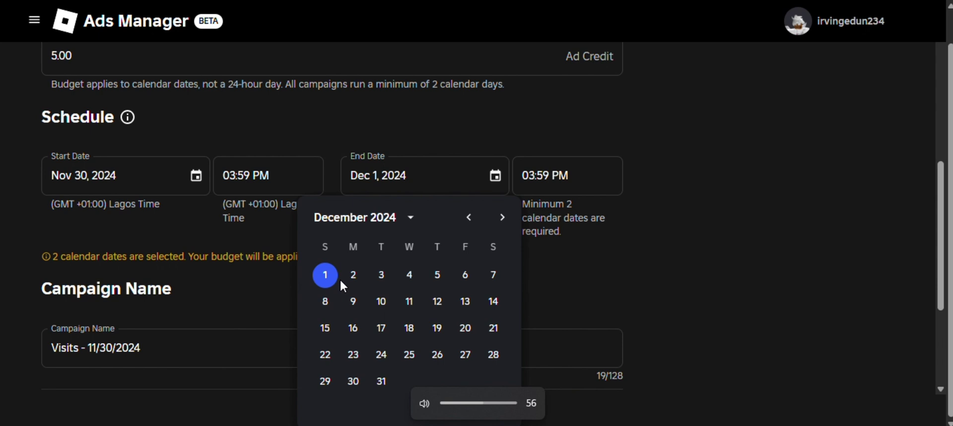
left_click(352, 275)
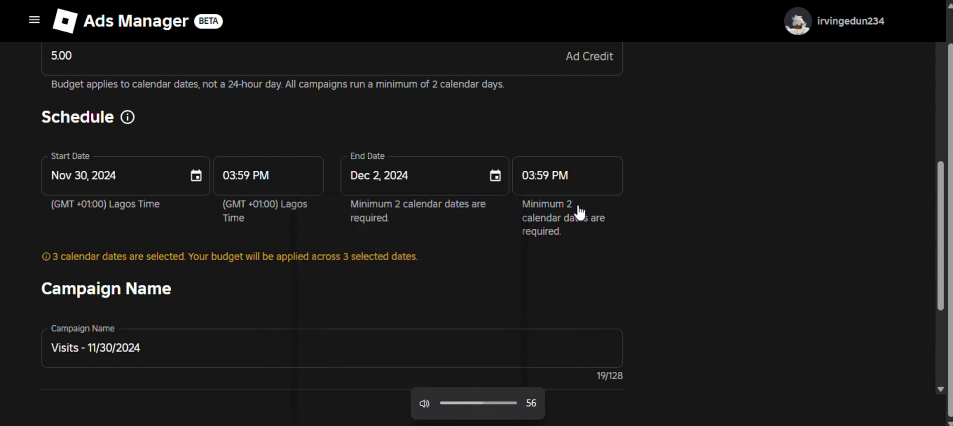
scroll(560, 219, "up", 1)
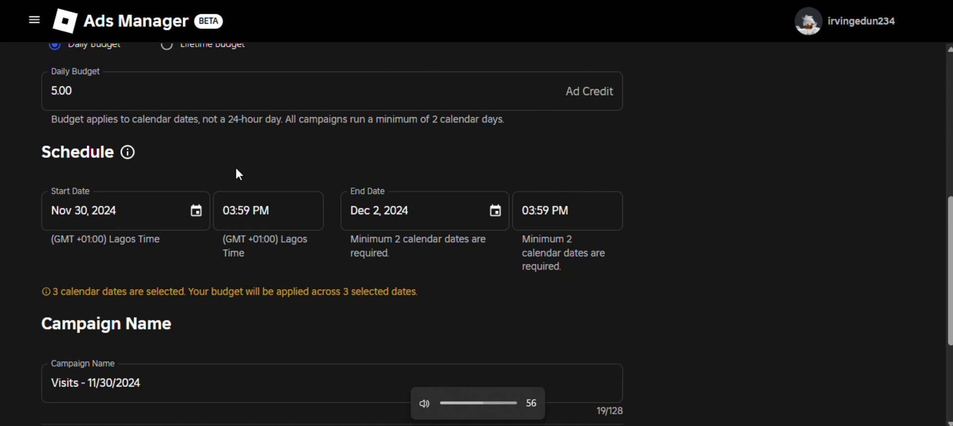
Step: Name the campaign "2048 Blasters campaign" and continue to the ad set settings
scroll(127, 323, "down", 4)
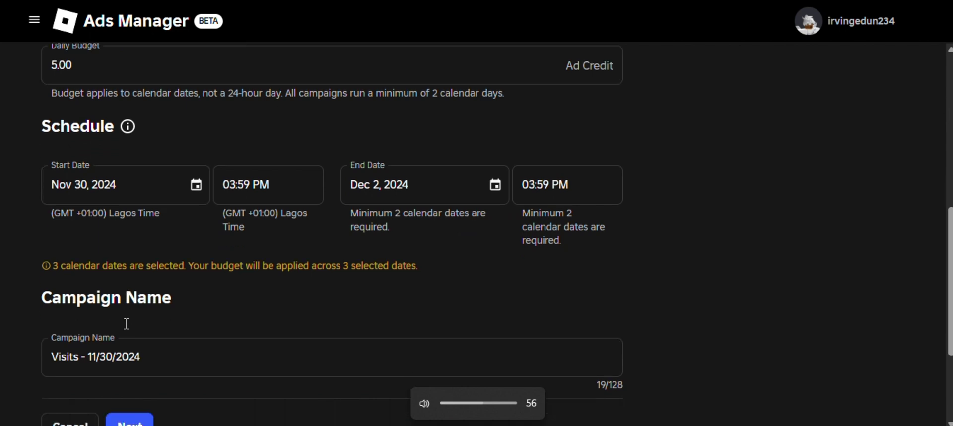
left_click(59, 187)
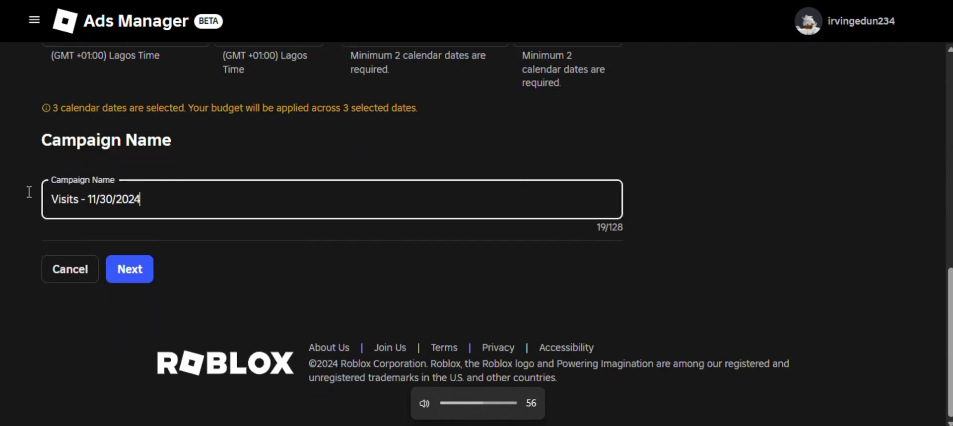
key("ctrl+a")
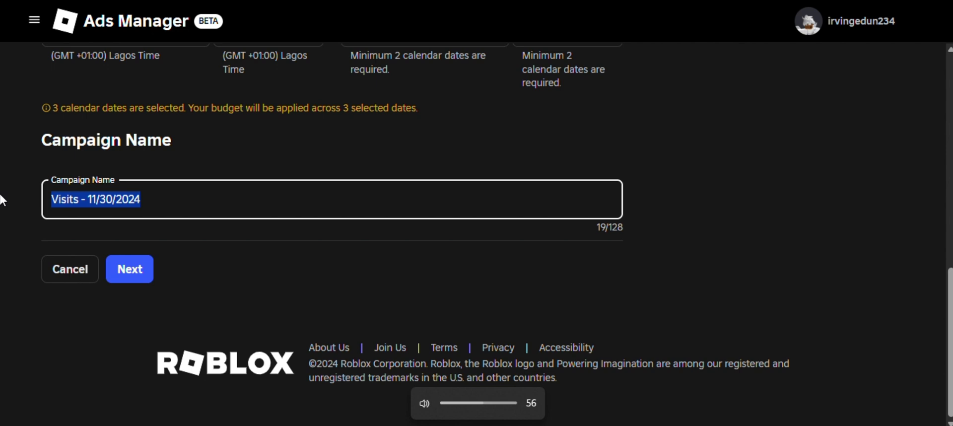
type("204")
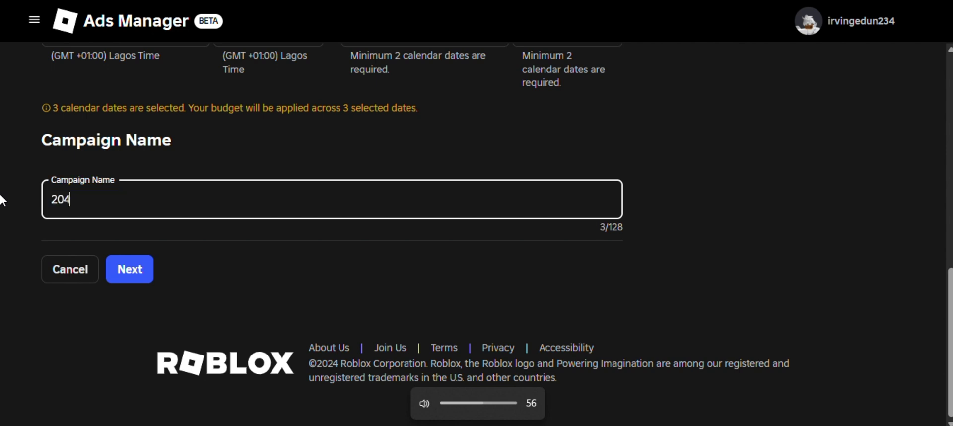
type("8 Blast")
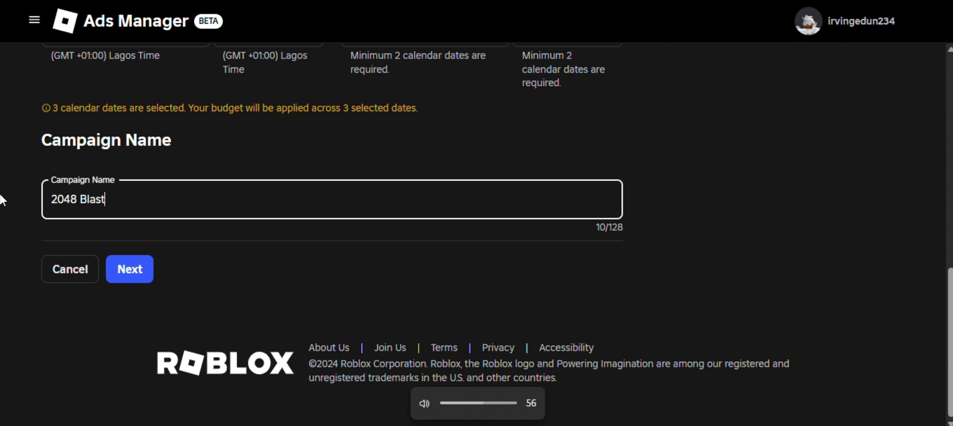
left_click(145, 269)
Step: Go back to recheck the campaign's budget, schedule and name, and return to the ad set settings
scroll(142, 276, "down", 20)
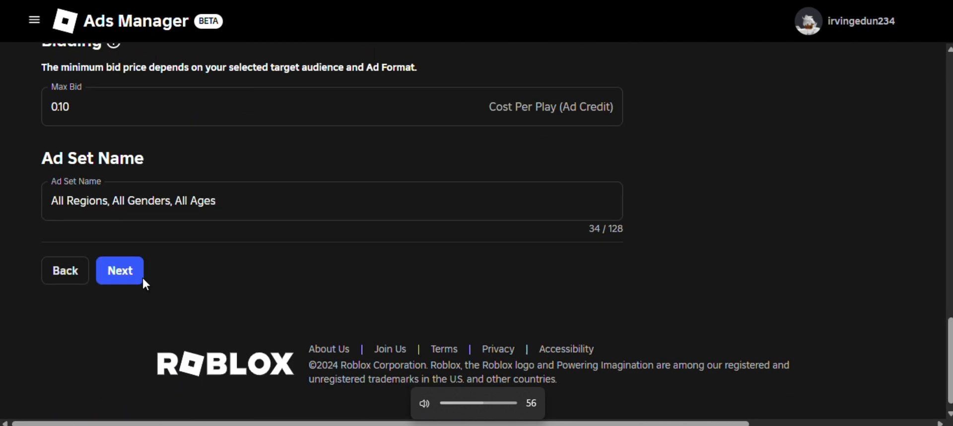
left_click(83, 263)
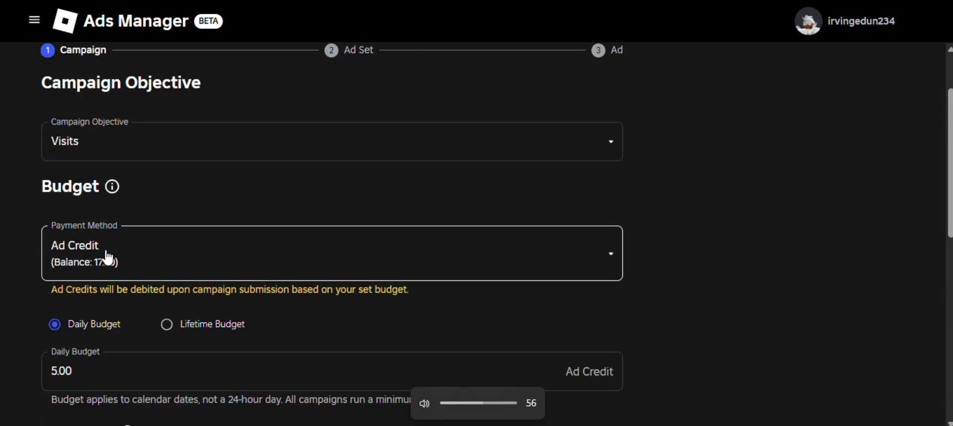
scroll(68, 296, "down", 1)
scroll(68, 296, "down", 8)
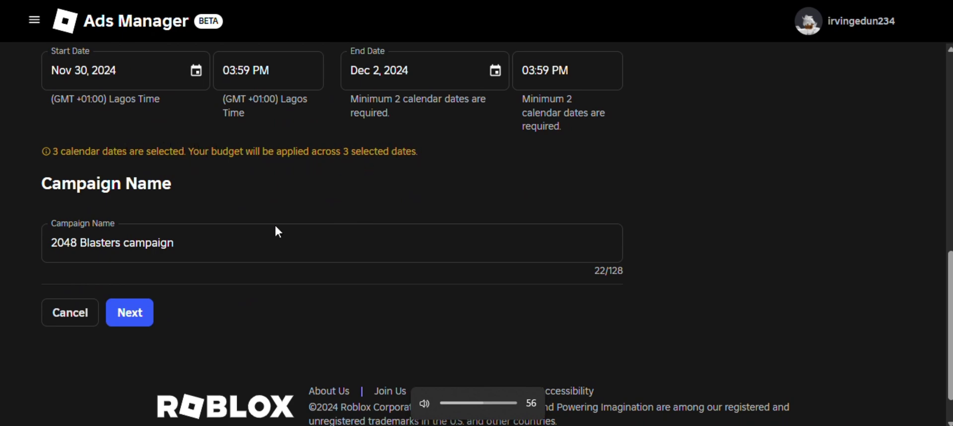
left_click(141, 314)
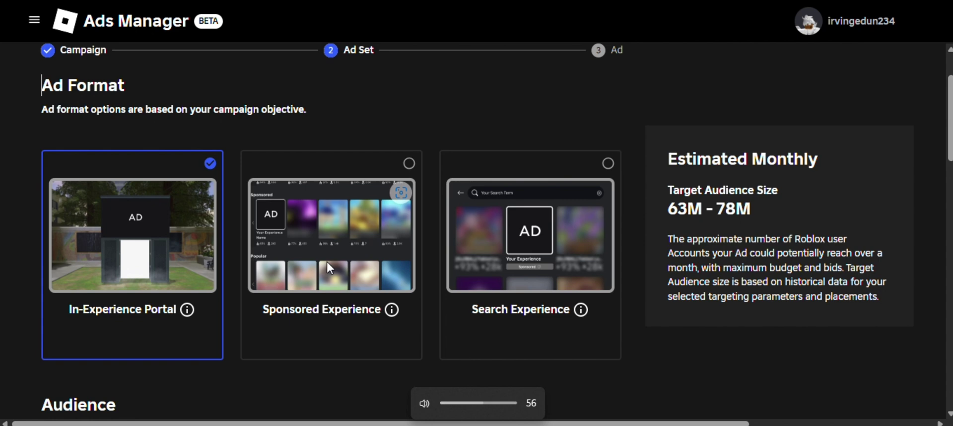
Step: Choose the Sponsored Experience ad format and review the audience, genre, bidding and ad set name settings
left_click(392, 160)
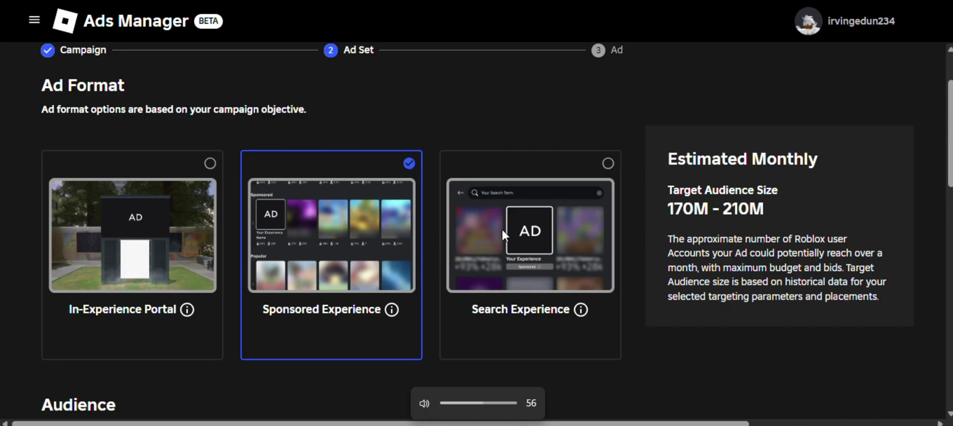
scroll(499, 231, "down", 10)
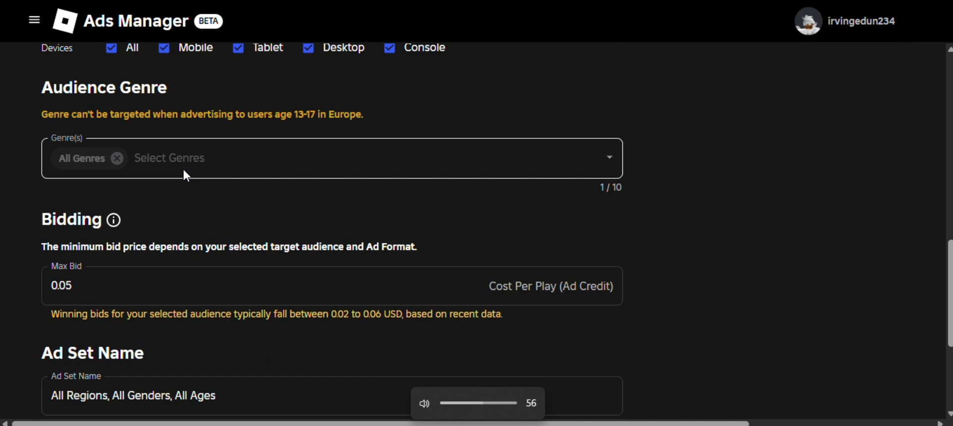
scroll(183, 170, "up", 10)
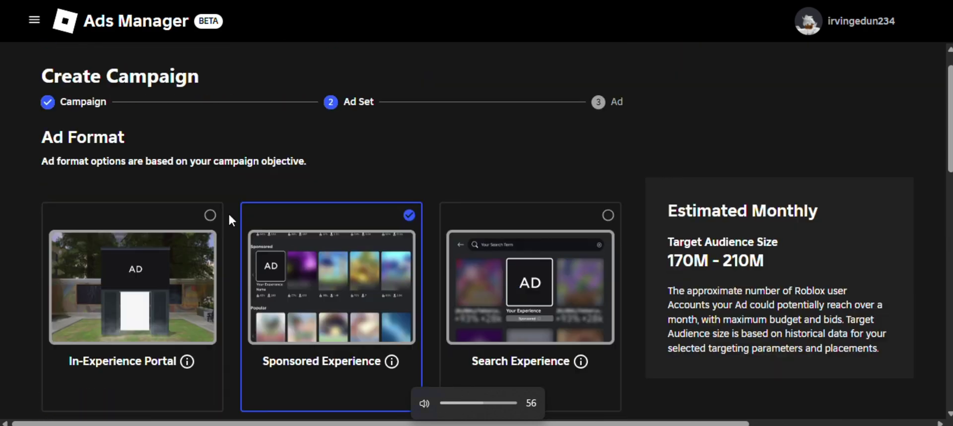
scroll(219, 270, "down", 5)
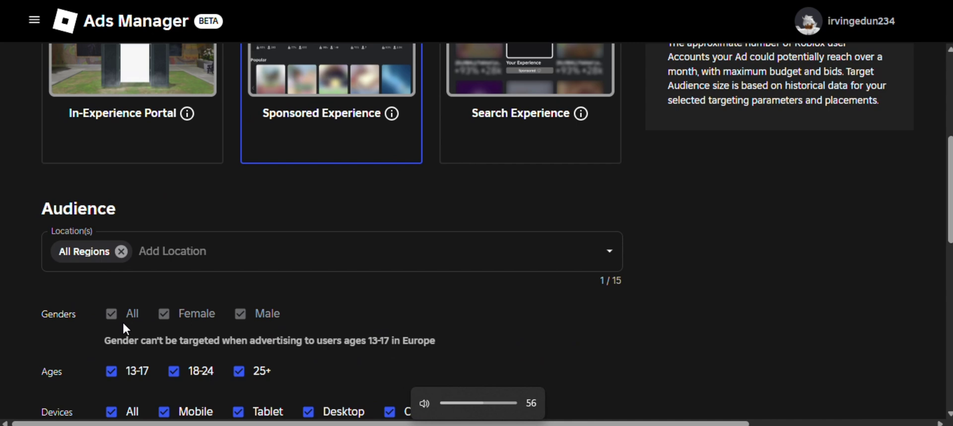
scroll(134, 319, "down", 3)
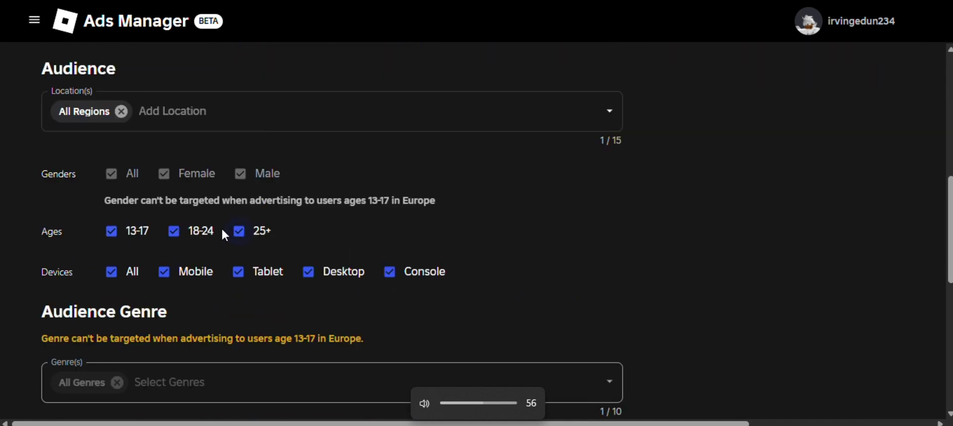
scroll(267, 238, "up", 1)
scroll(265, 238, "up", 1)
scroll(264, 237, "down", 10)
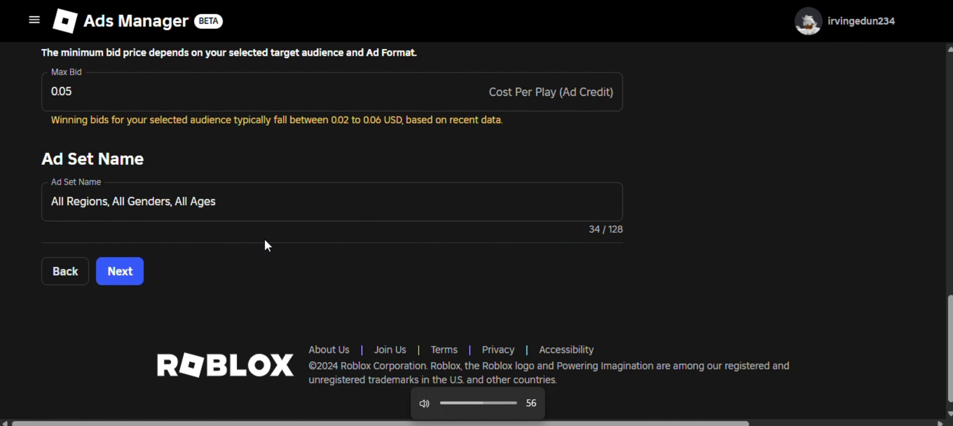
scroll(255, 237, "up", 10)
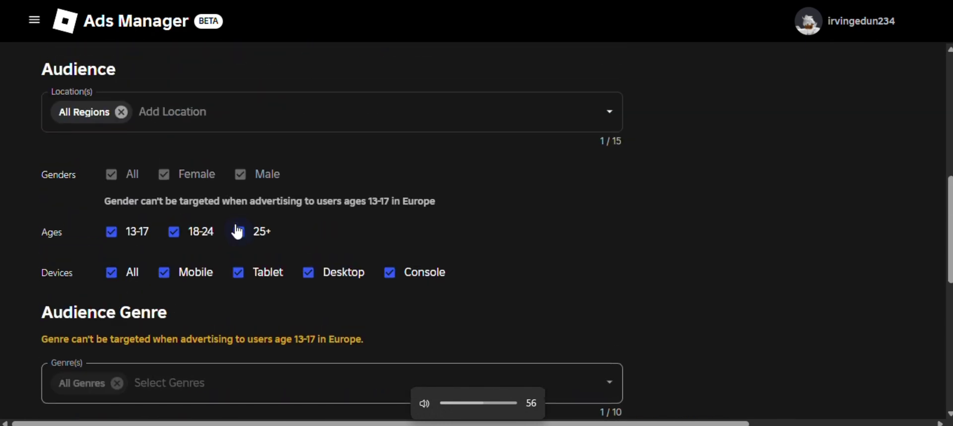
Step: Exclude Console from the devices targeted by the ad set
scroll(236, 225, "down", 3)
scroll(236, 227, "down", 3)
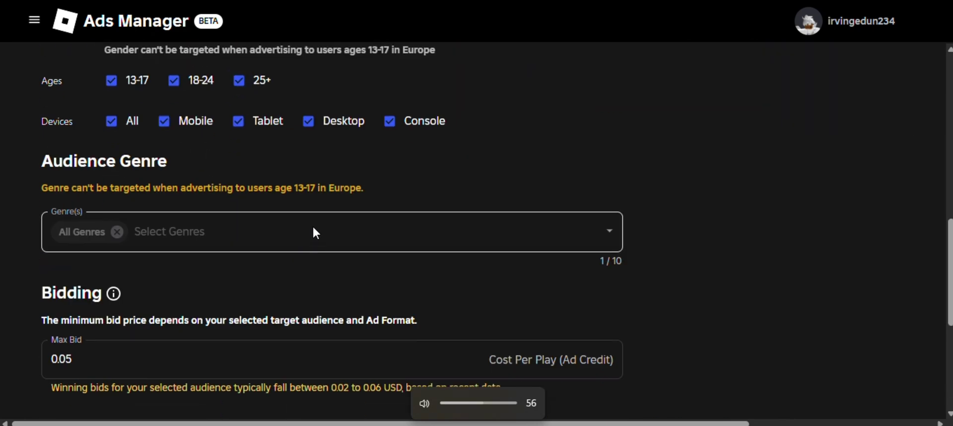
left_click(389, 121)
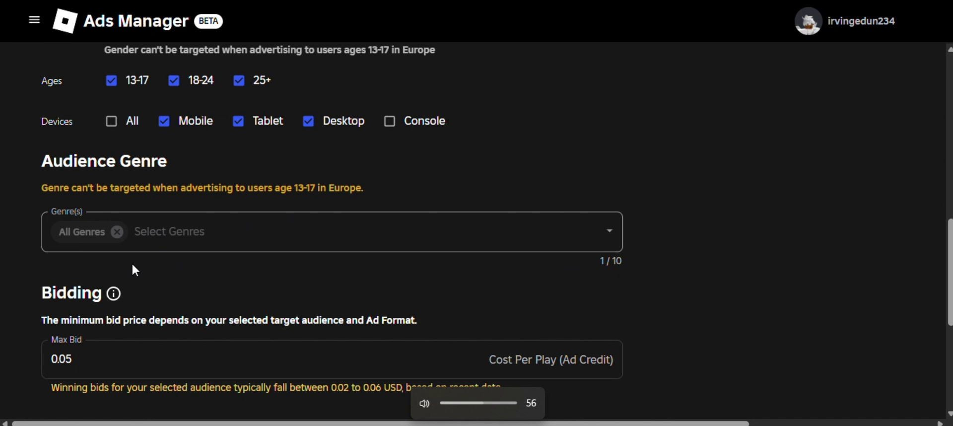
Step: Set the ad set's maximum bid to 0.03 Ad Credit per play
scroll(192, 267, "down", 3)
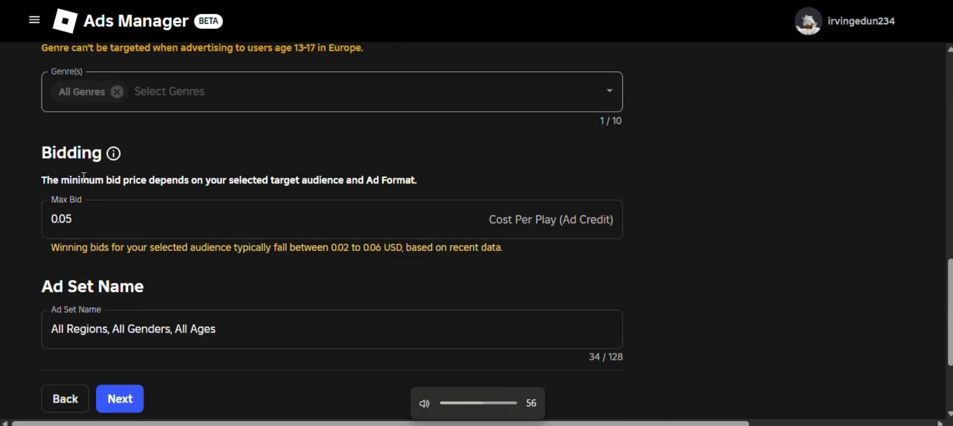
scroll(346, 167, "down", 3)
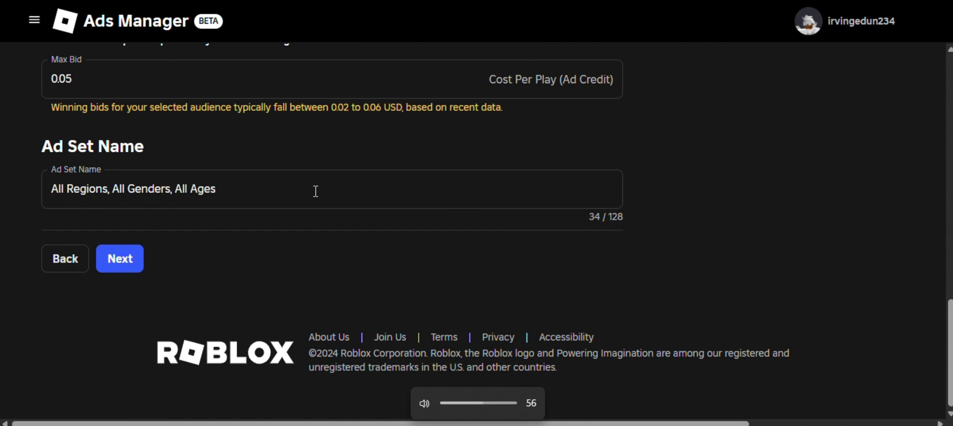
scroll(158, 166, "up", 3)
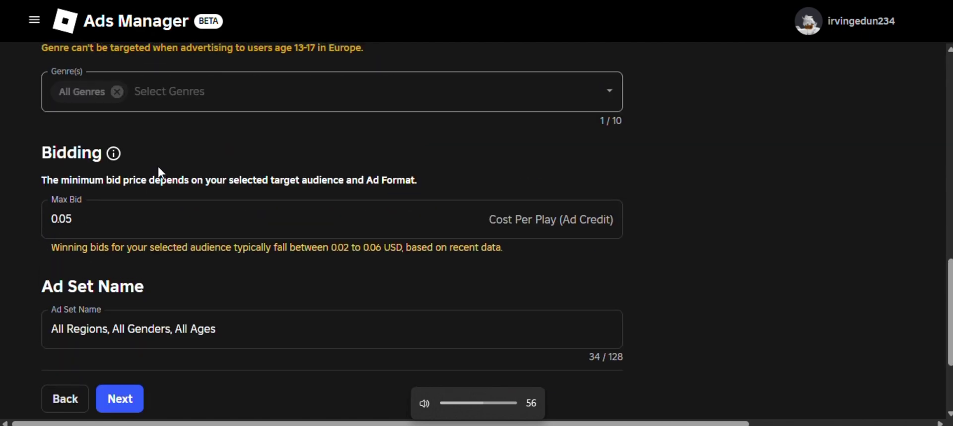
left_click(81, 224)
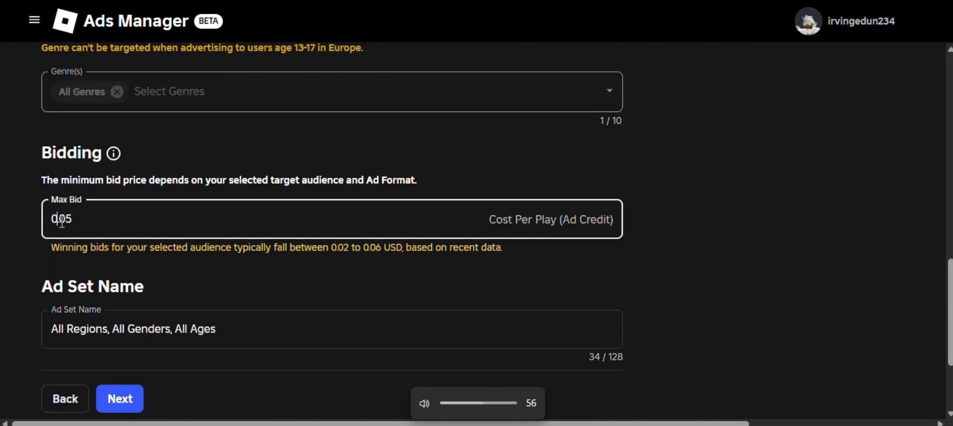
left_click(57, 224)
key("BackSpace")
type("1")
key("BackSpace")
type("0")
key("BackSpace")
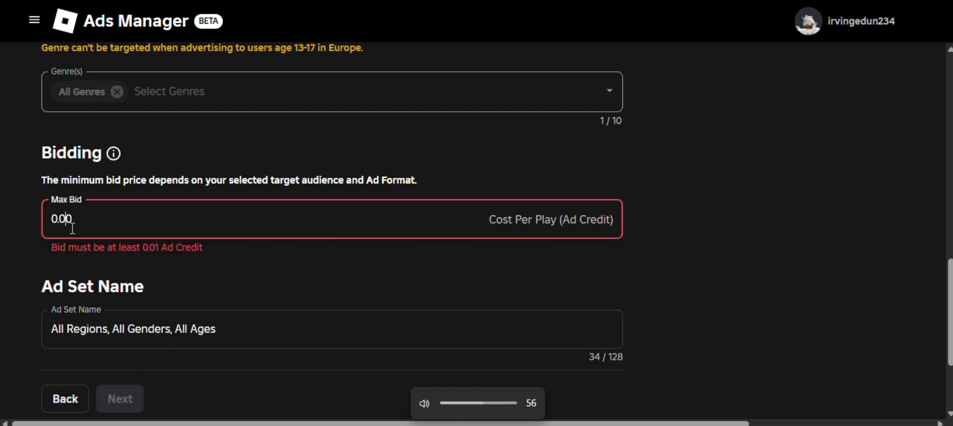
type("3")
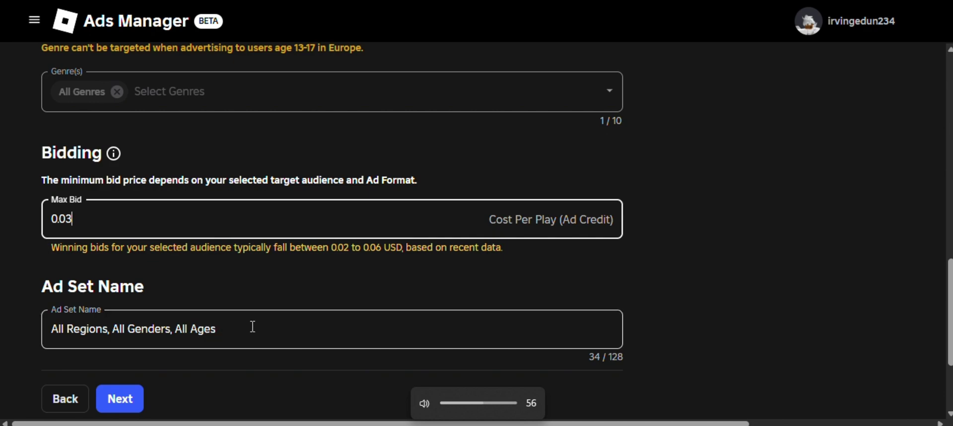
Step: Review the ad set's format, estimated monthly audience size, audience targeting, bid and name
scroll(273, 330, "down", 3)
scroll(273, 330, "up", 15)
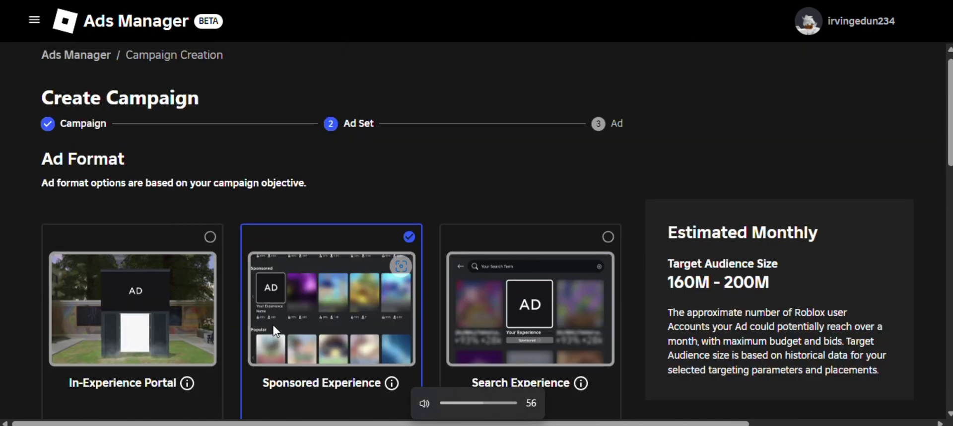
scroll(273, 330, "down", 6)
scroll(275, 331, "down", 10)
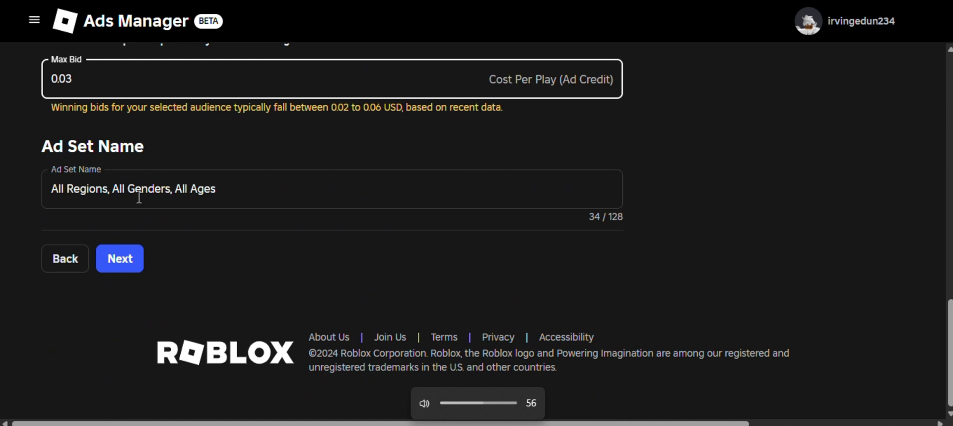
scroll(140, 199, "up", 5)
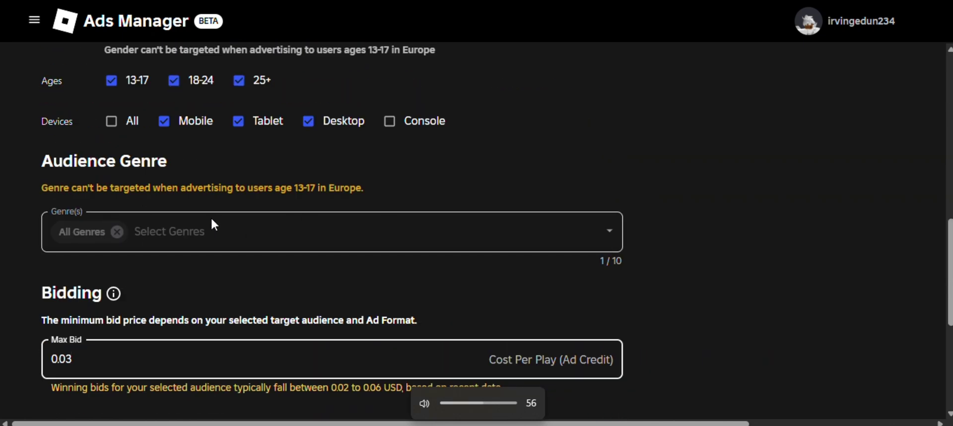
scroll(214, 224, "up", 5)
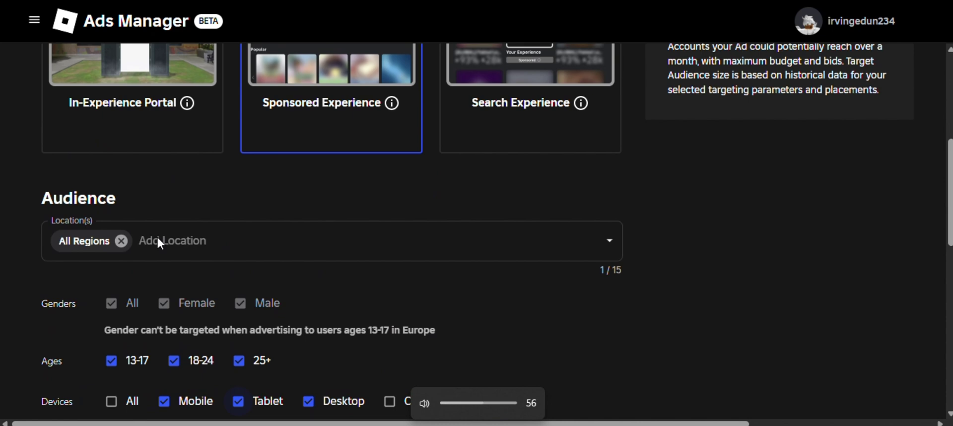
scroll(319, 213, "up", 5)
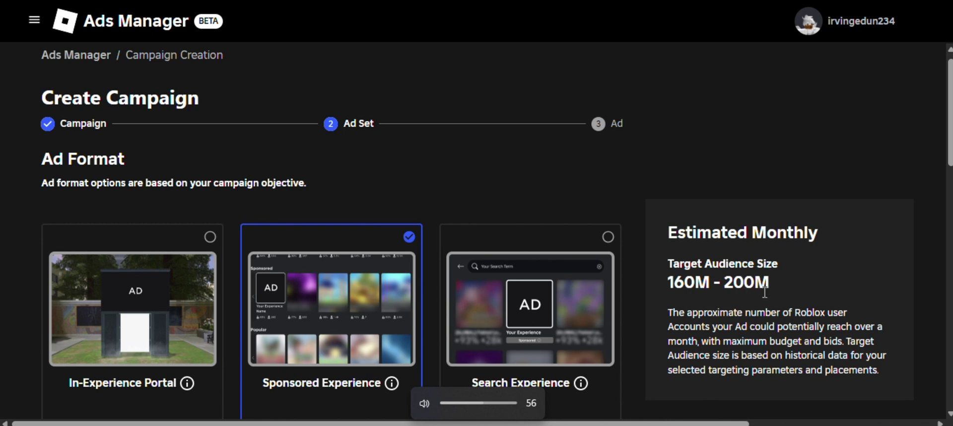
scroll(745, 290, "down", 6)
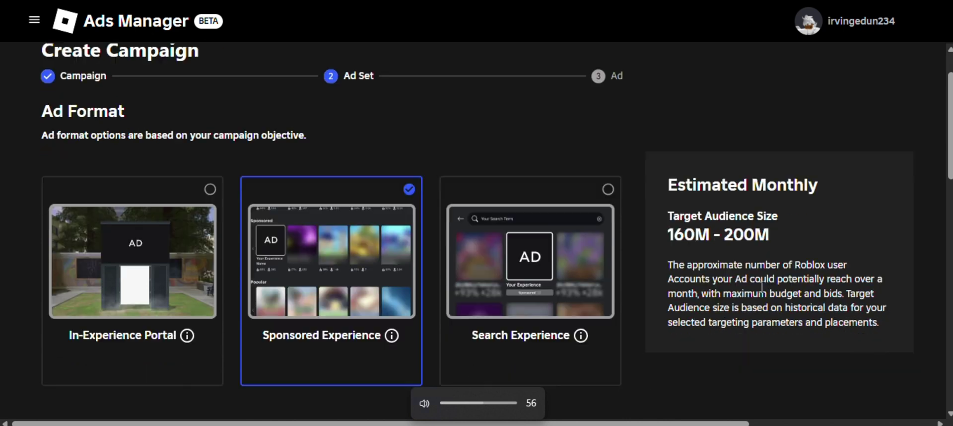
scroll(515, 298, "down", 3)
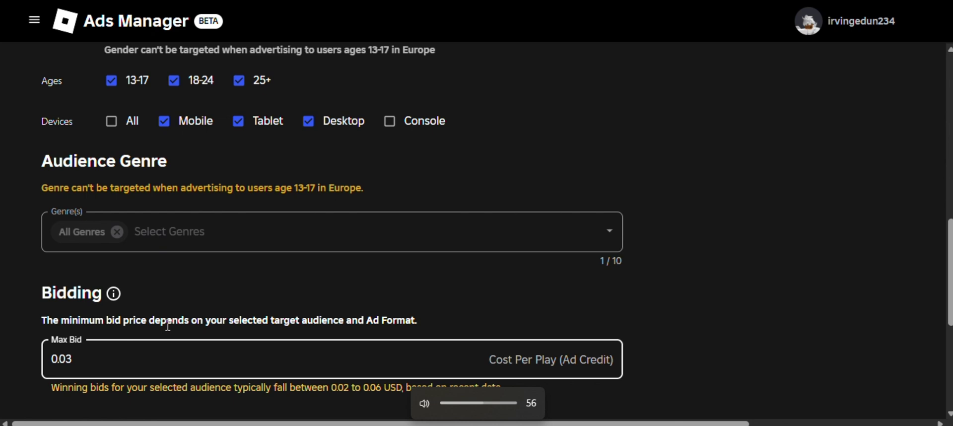
scroll(169, 325, "down", 3)
scroll(169, 325, "down", 3)
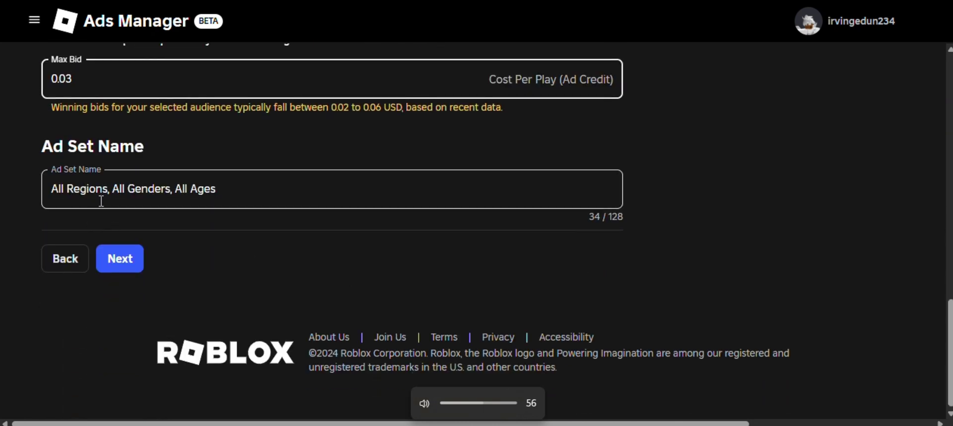
Step: Continue to the ad creative settings and choose 2048 Blasters as the destination experience
left_click(120, 257)
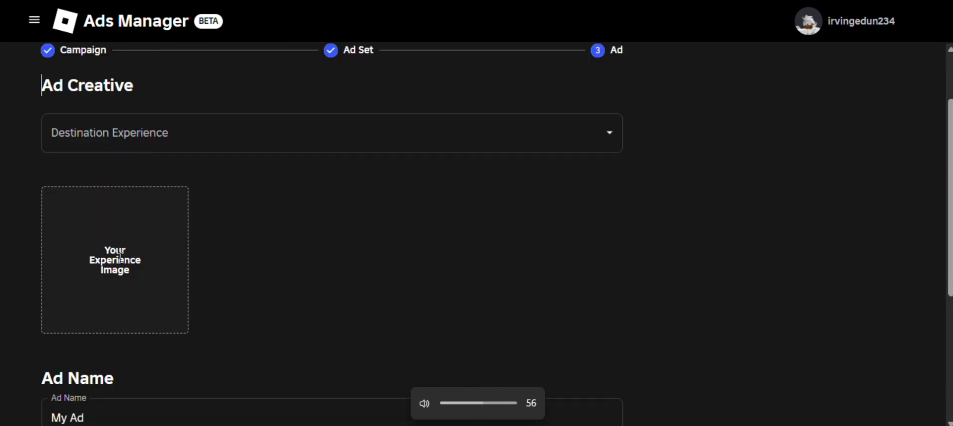
scroll(225, 256, "up", 2)
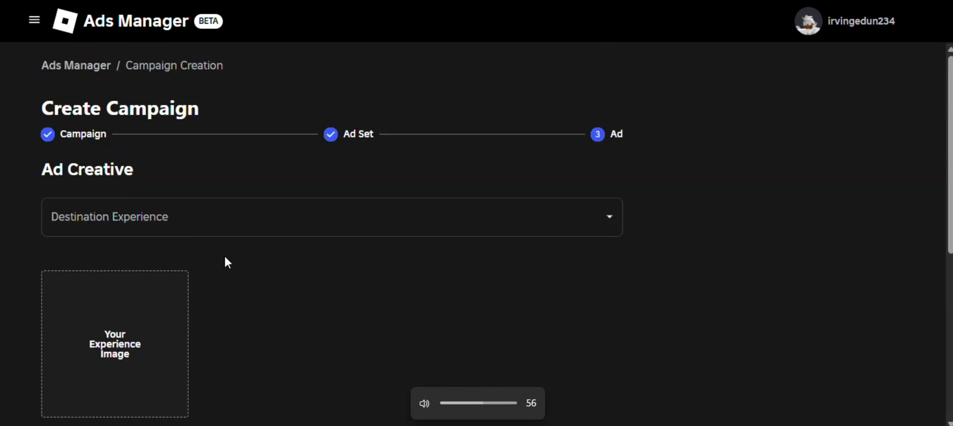
scroll(196, 255, "down", 5)
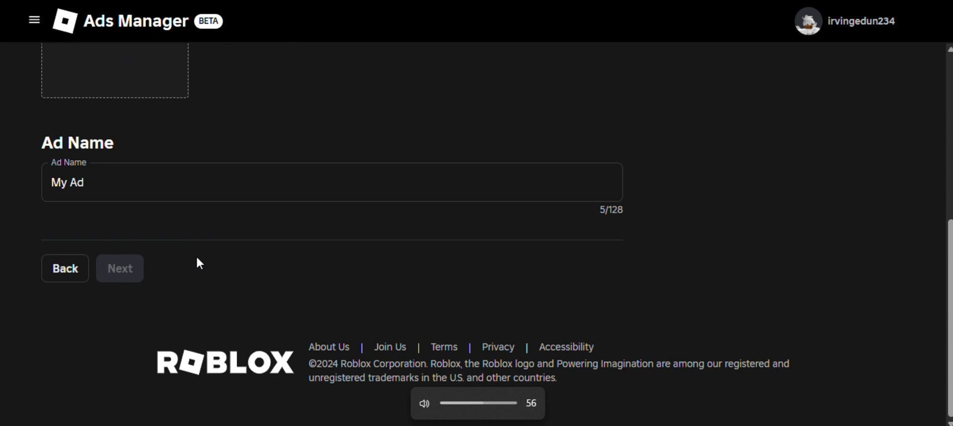
scroll(225, 259, "up", 4)
scroll(251, 239, "up", 1)
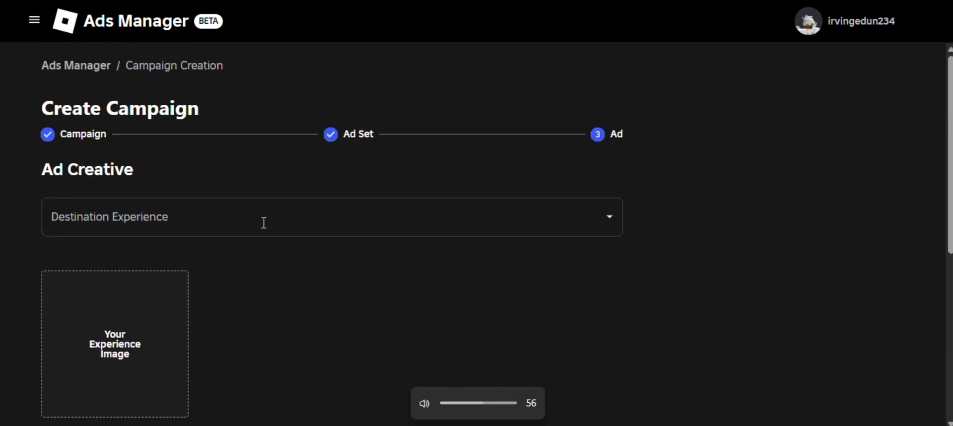
left_click(319, 226)
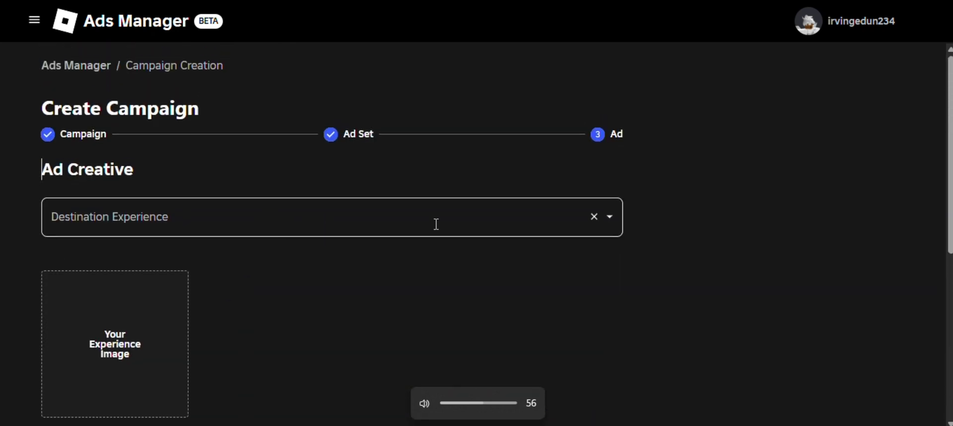
left_click(610, 217)
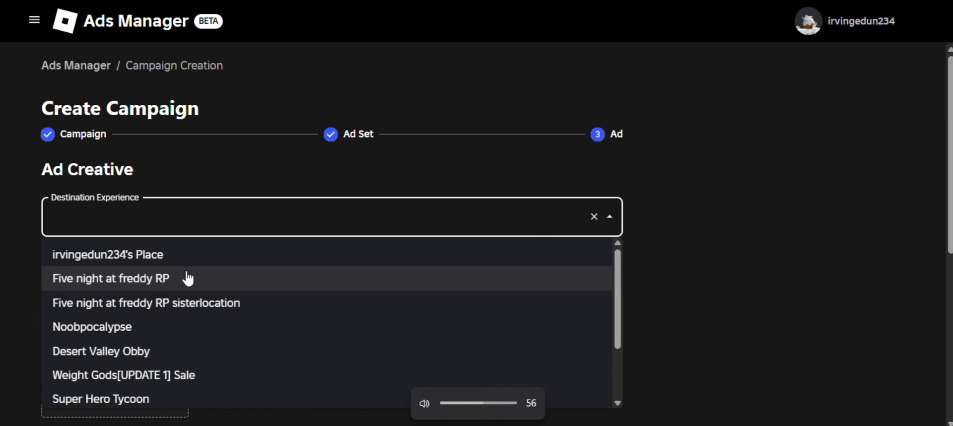
scroll(153, 337, "down", 1)
scroll(163, 342, "down", 3)
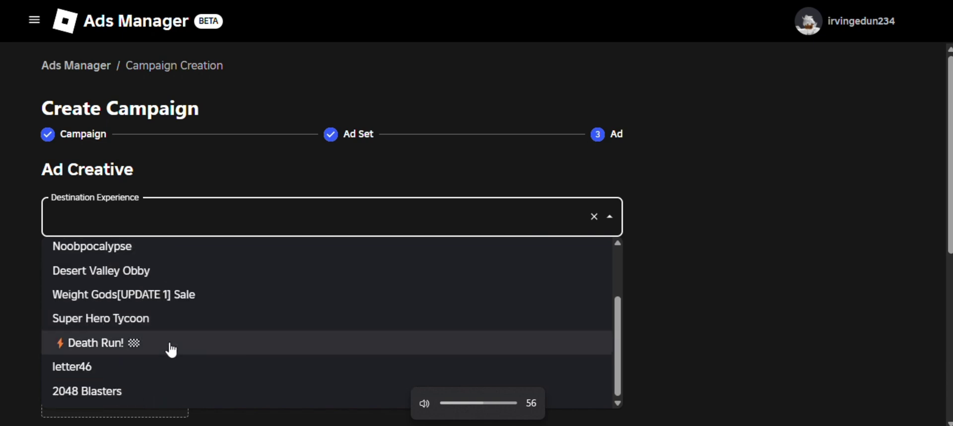
left_click(138, 393)
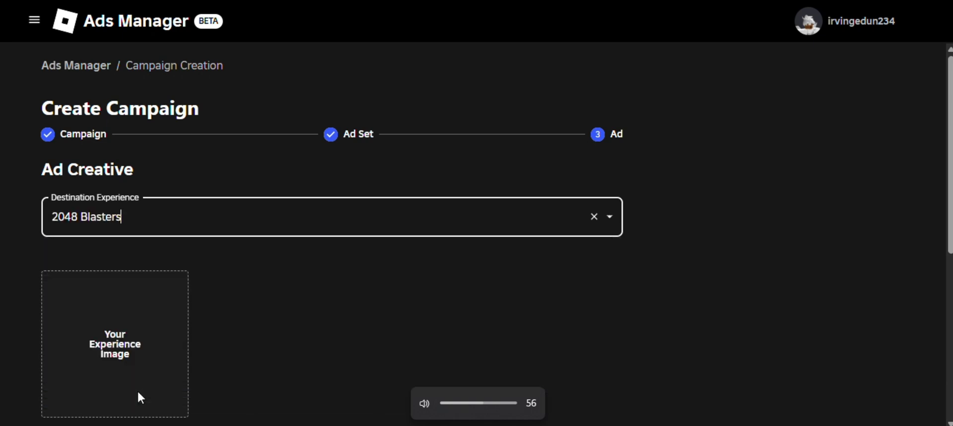
Step: Name the ad "2048 But Competitive" and continue to the campaign review
scroll(298, 303, "down", 5)
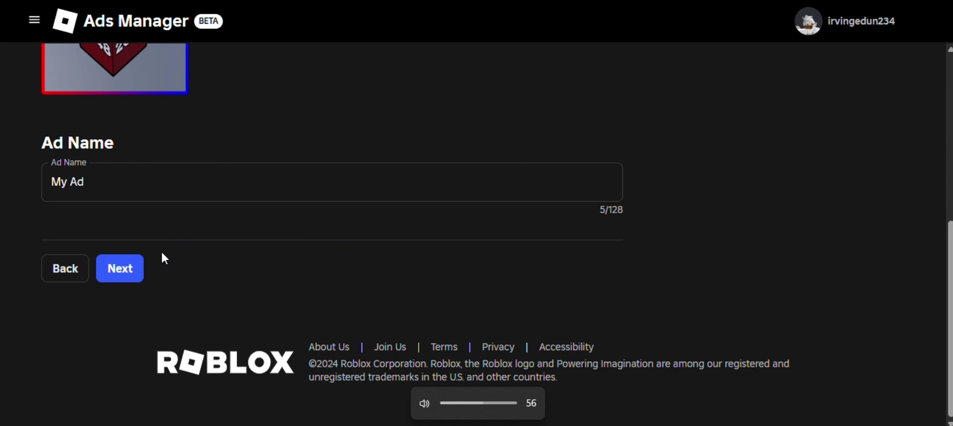
left_click_drag(100, 186, 43, 191)
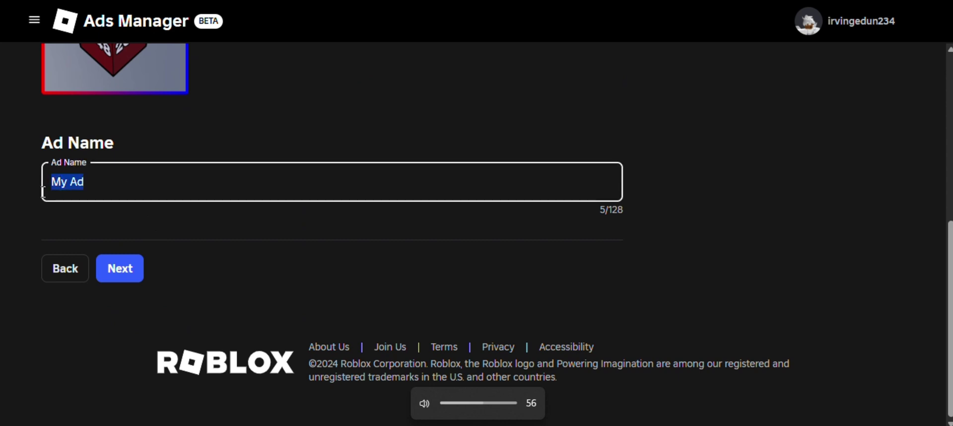
type("204")
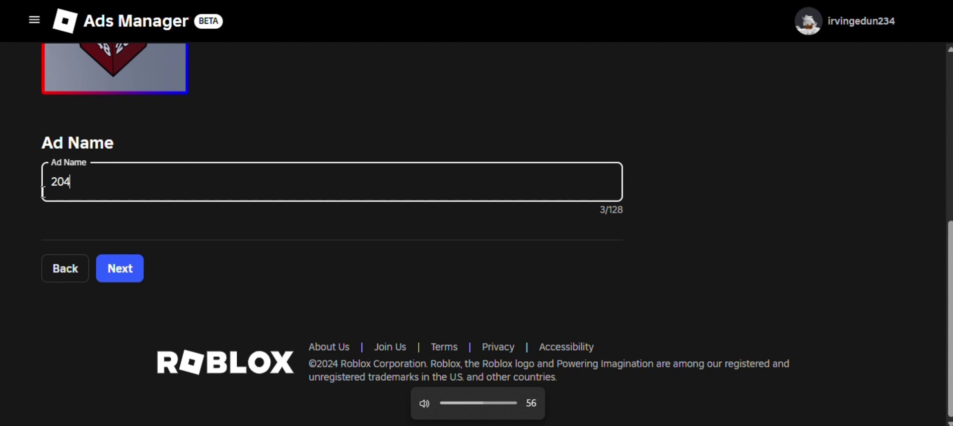
type("8 But Competet")
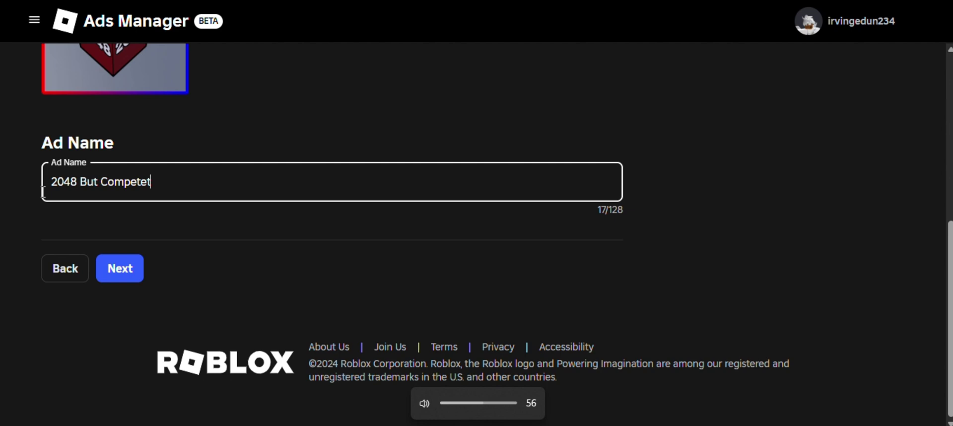
type("ive")
left_click(149, 184)
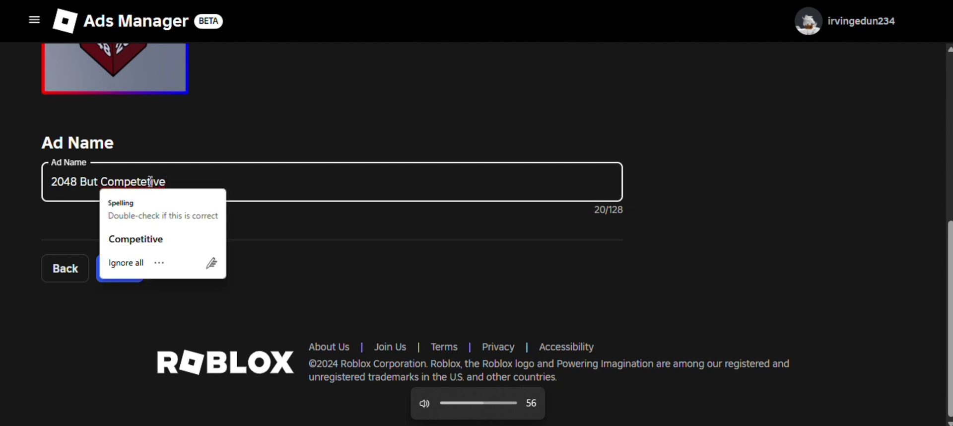
left_click(153, 239)
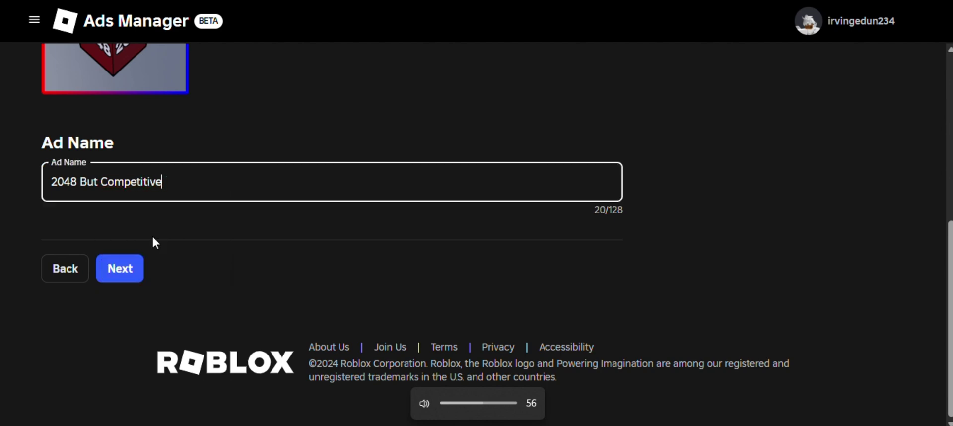
left_click(126, 270)
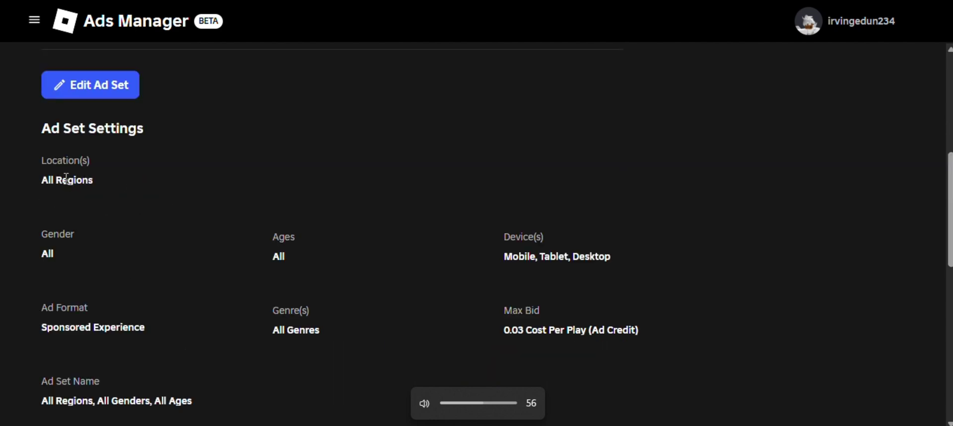
Step: Check the campaign, ad set and ad settings in the campaign review
scroll(135, 191, "down", 10)
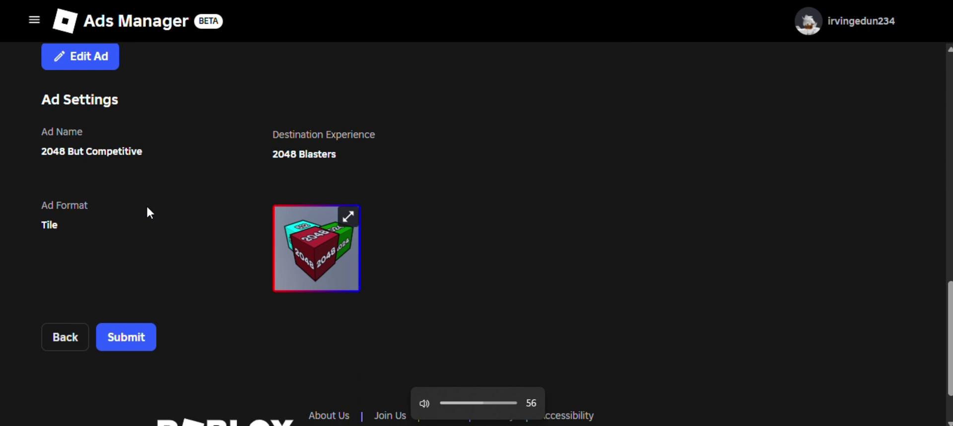
scroll(151, 204, "up", 8)
scroll(206, 190, "up", 2)
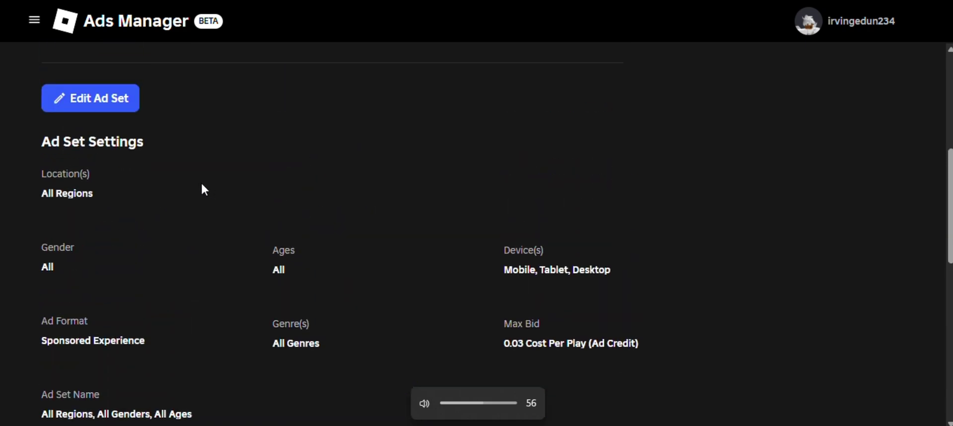
scroll(203, 188, "up", 6)
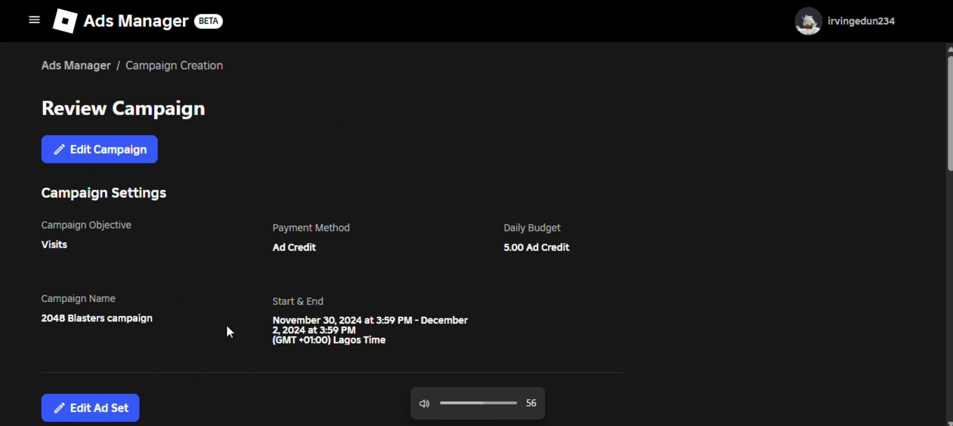
scroll(337, 352, "down", 3)
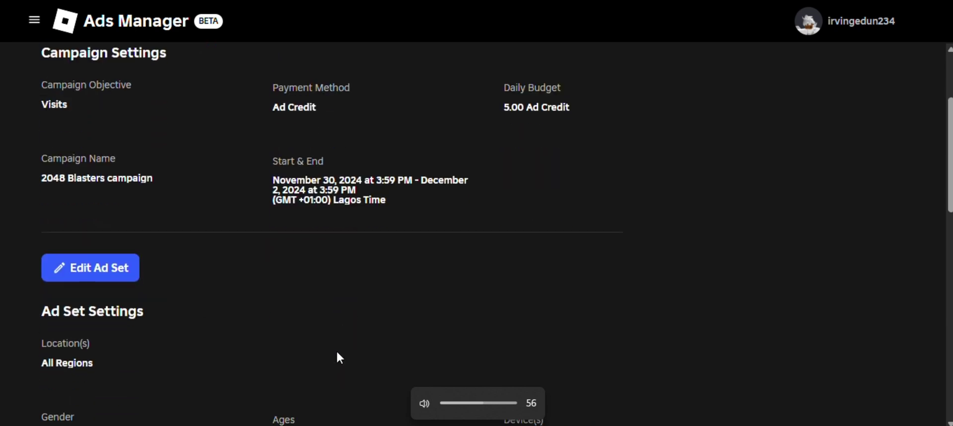
Step: Recheck the campaign review, submit the 2048 Blasters campaign and confirm the final submission
scroll(336, 352, "down", 9)
scroll(90, 125, "up", 3)
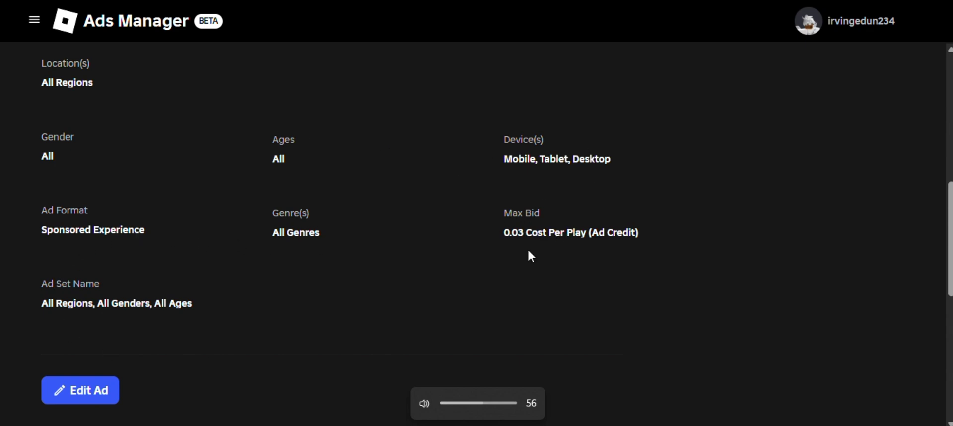
scroll(149, 327, "down", 5)
scroll(184, 310, "up", 10)
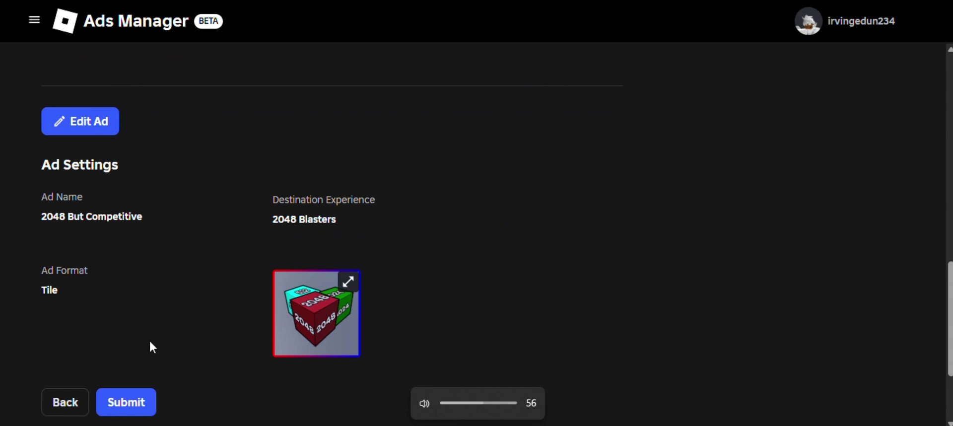
scroll(152, 334, "up", 3)
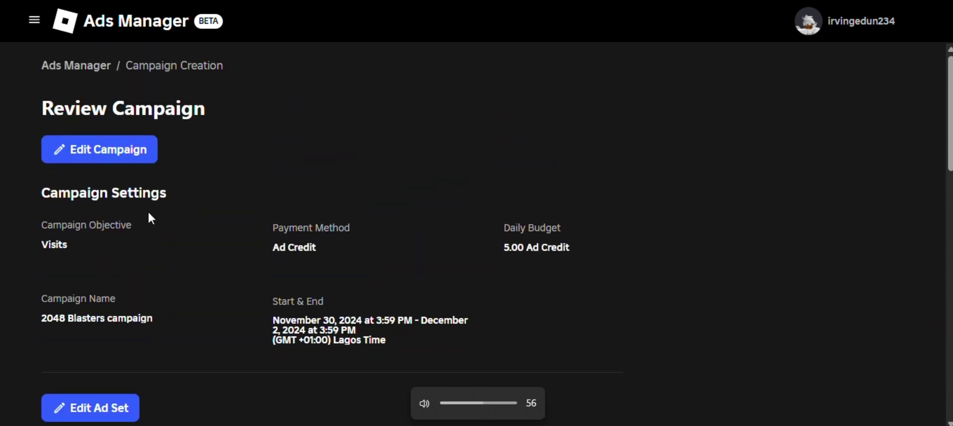
scroll(142, 180, "down", 10)
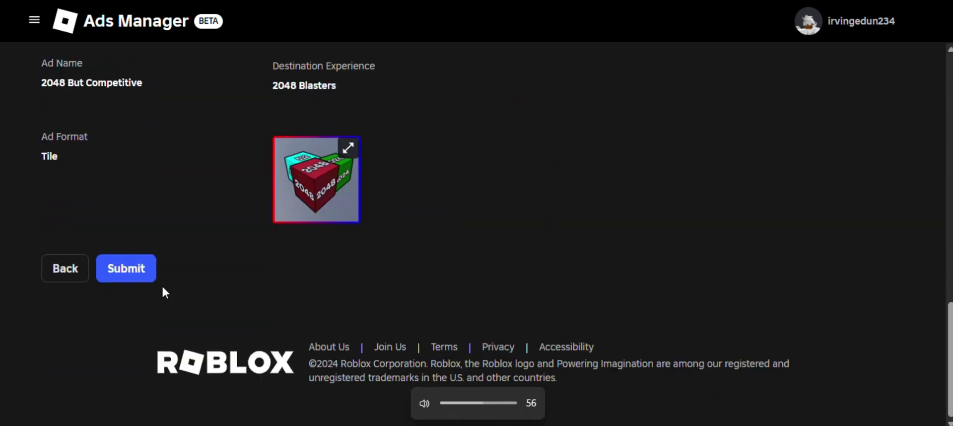
left_click(135, 276)
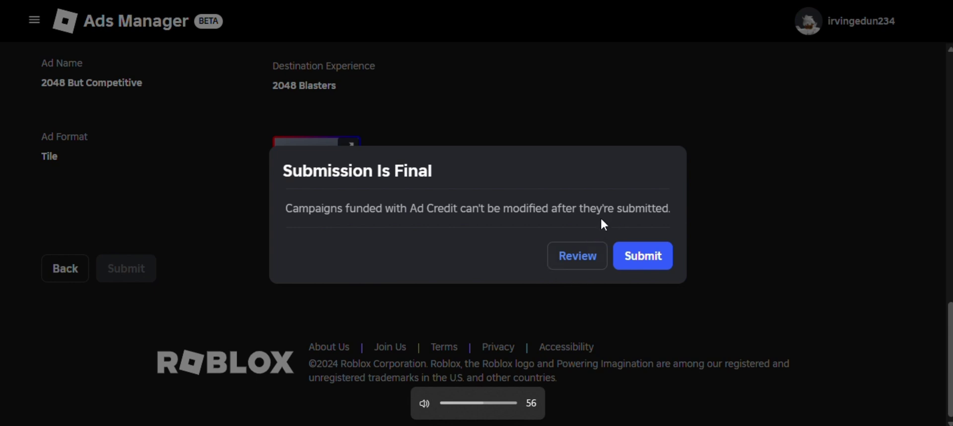
left_click(642, 257)
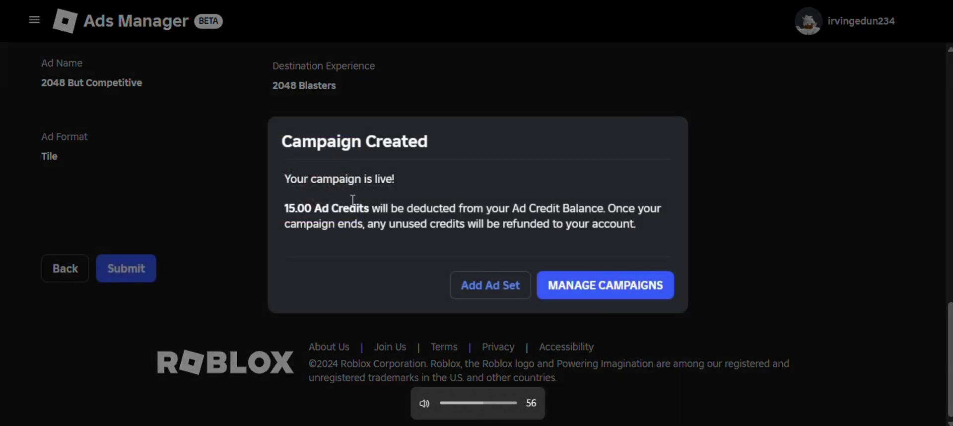
Step: Open campaign management and look over the 2048 Blasters campaign's status and performance columns
left_click(621, 286)
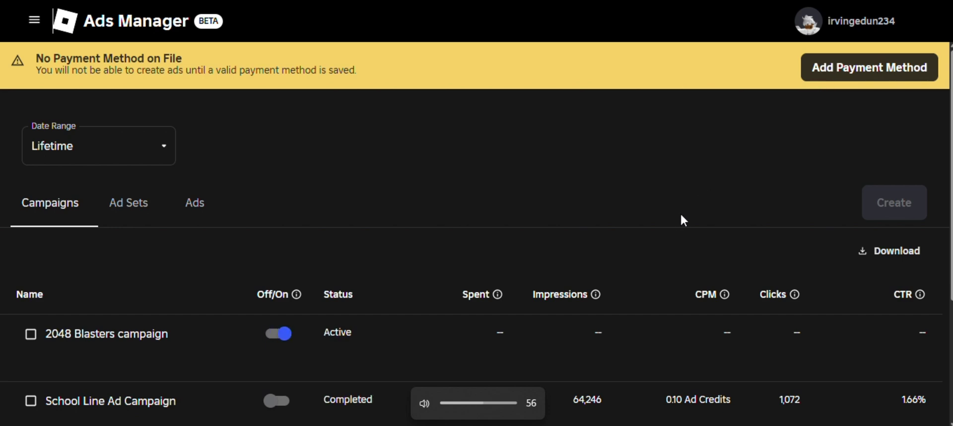
scroll(680, 215, "down", 3)
mouse_move(74, 151)
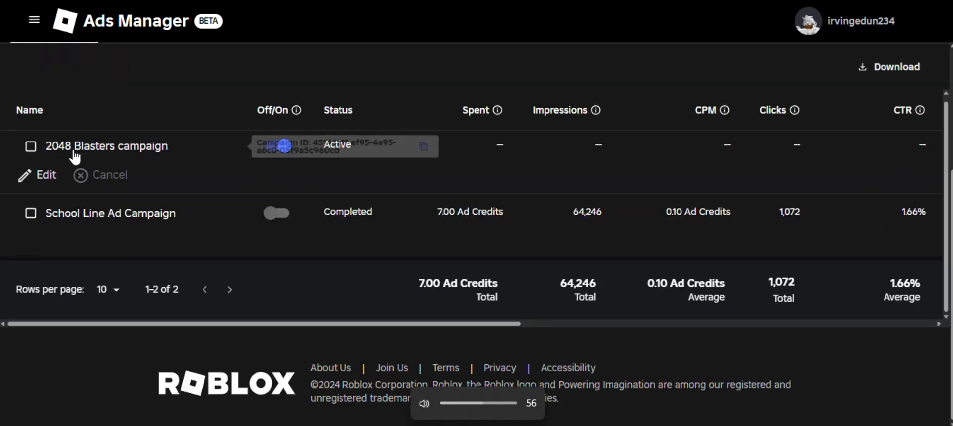
left_click(445, 147)
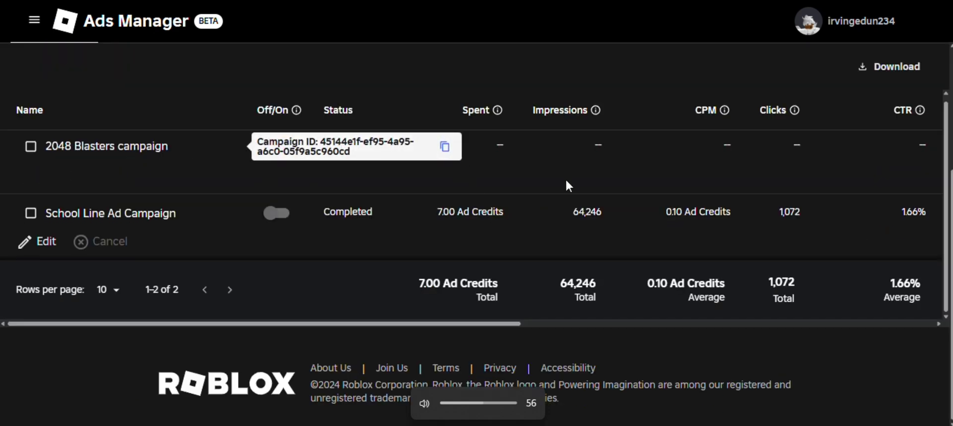
mouse_move(598, 148)
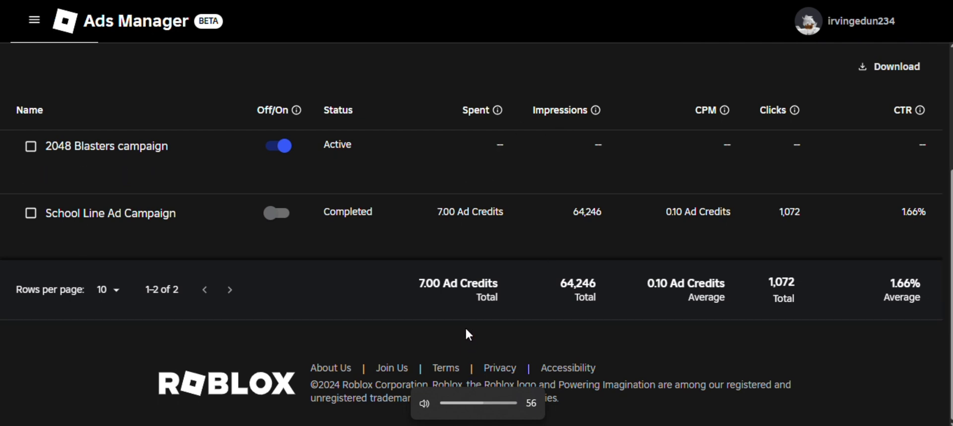
left_click_drag(465, 319, 898, 313)
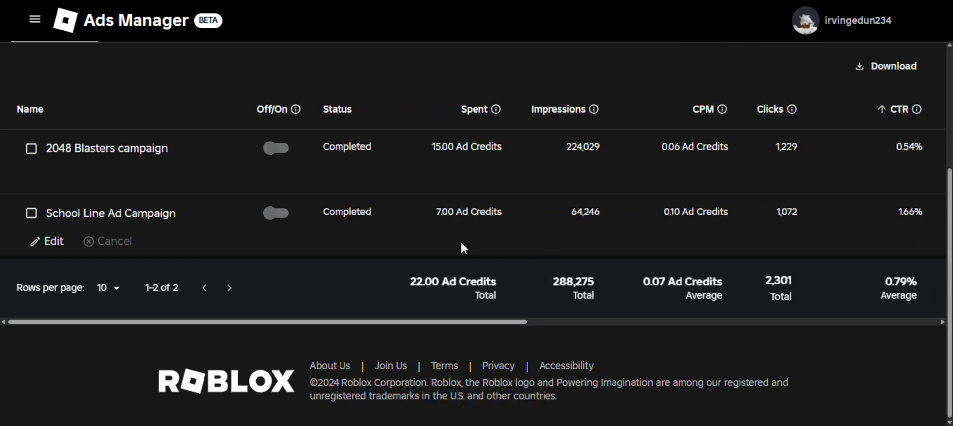
Step: Compare the spend and impressions of the 2048 Blasters and School Line Ad campaigns
mouse_move(460, 160)
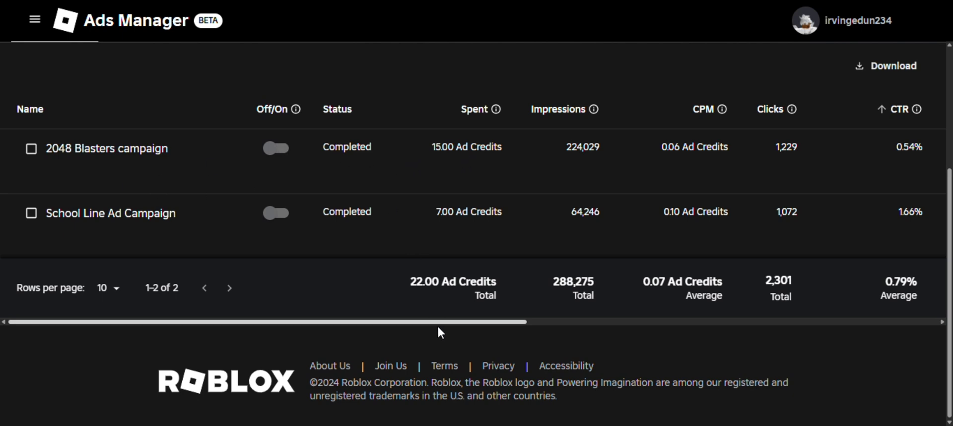
mouse_move(430, 159)
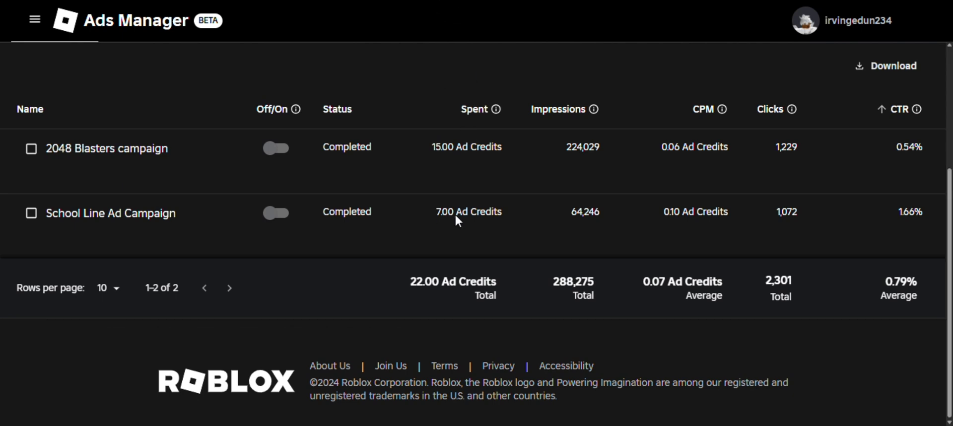
mouse_move(492, 211)
mouse_move(449, 189)
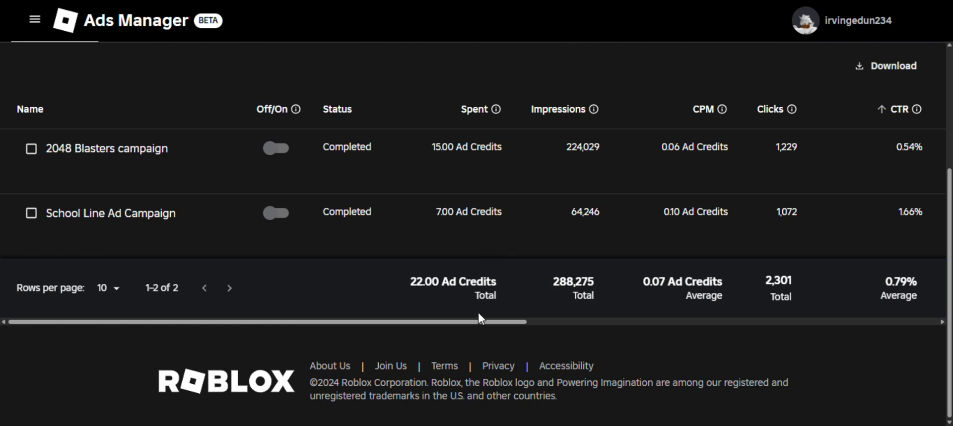
left_click_drag(478, 322, 435, 326)
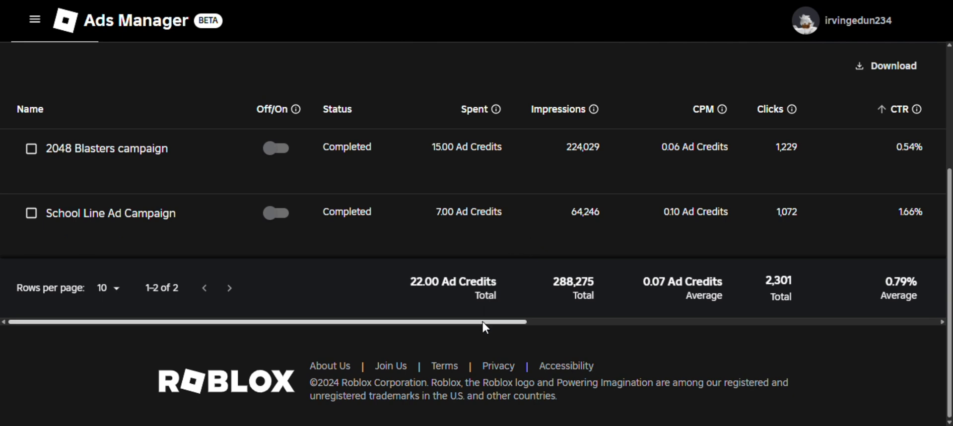
left_click_drag(482, 323, 512, 321)
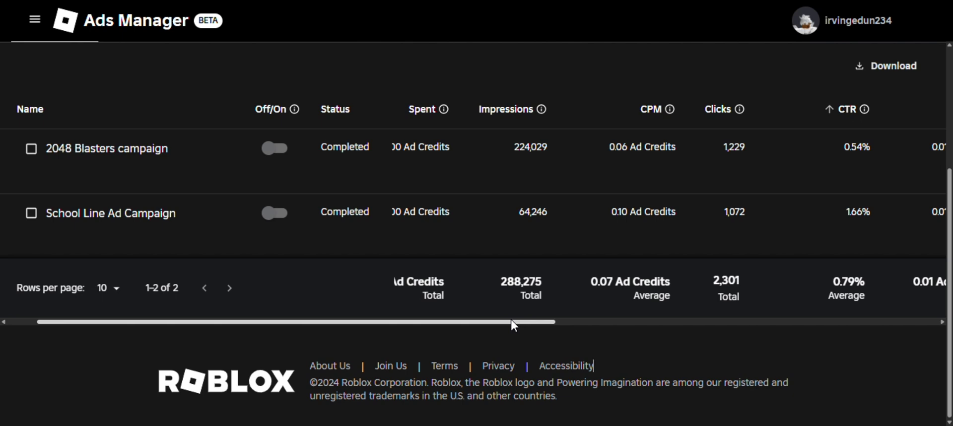
left_click_drag(511, 320, 579, 319)
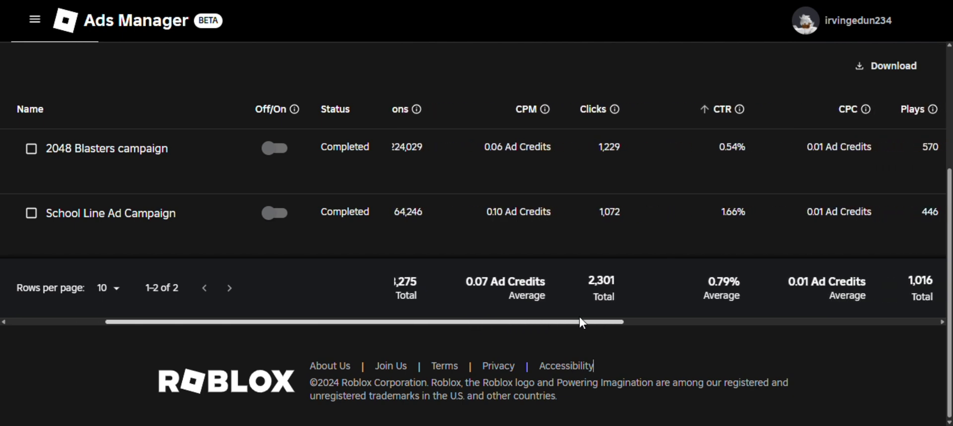
Step: Sort the campaigns by CPM in ascending order and compare their CPM and clicks
mouse_move(552, 142)
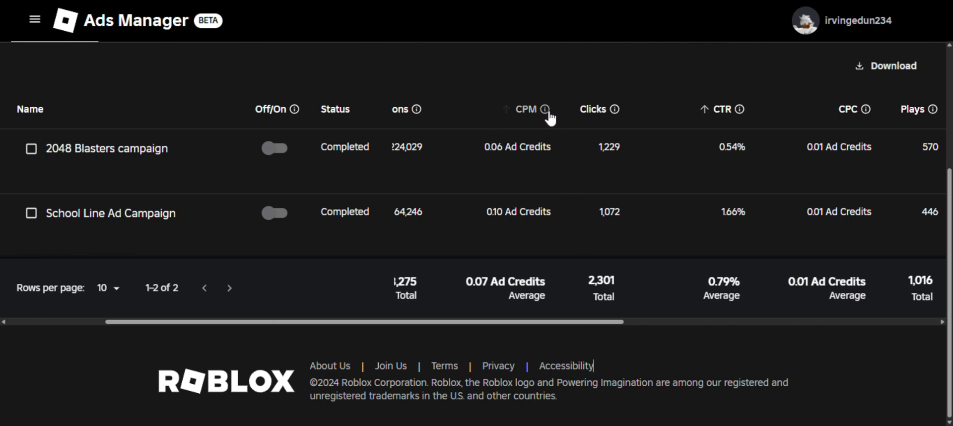
mouse_move(545, 113)
mouse_move(479, 172)
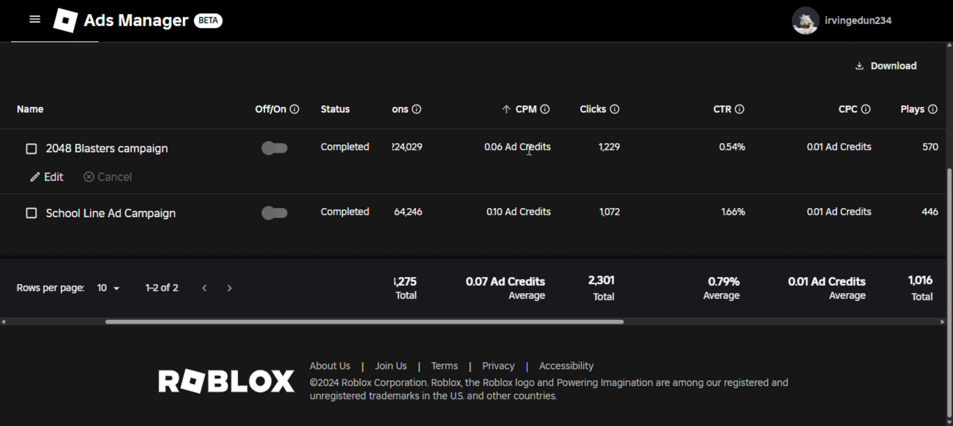
mouse_move(572, 323)
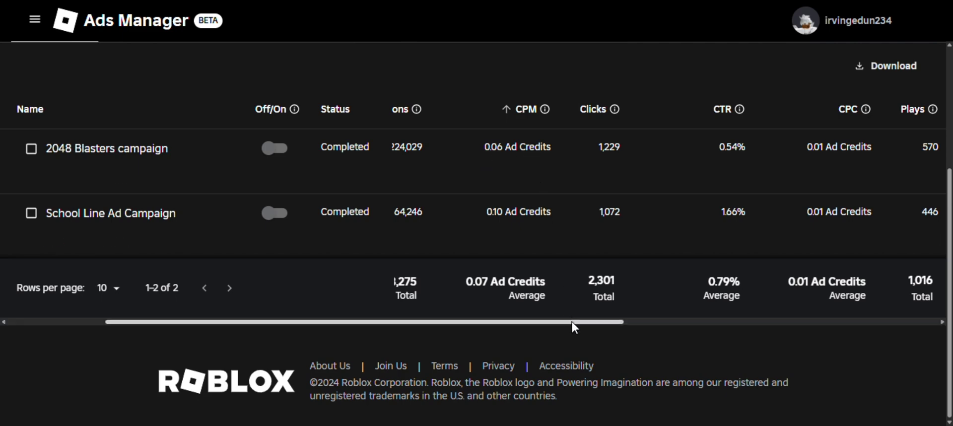
left_click_drag(571, 325, 632, 324)
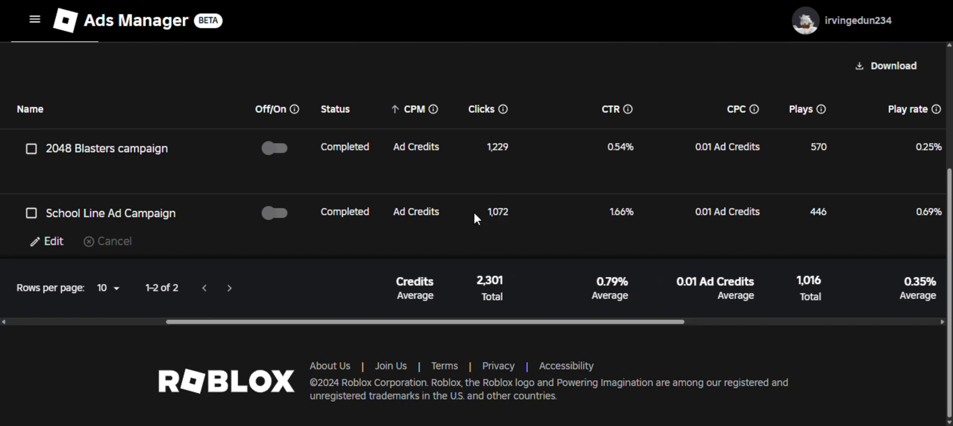
mouse_move(531, 321)
left_mouse_down()
mouse_move(472, 320)
mouse_move(534, 309)
left_mouse_up()
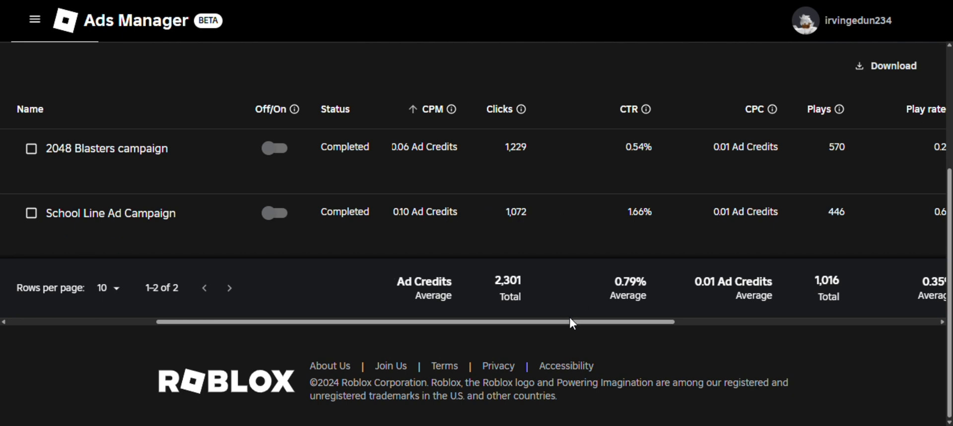
left_click_drag(569, 322, 680, 323)
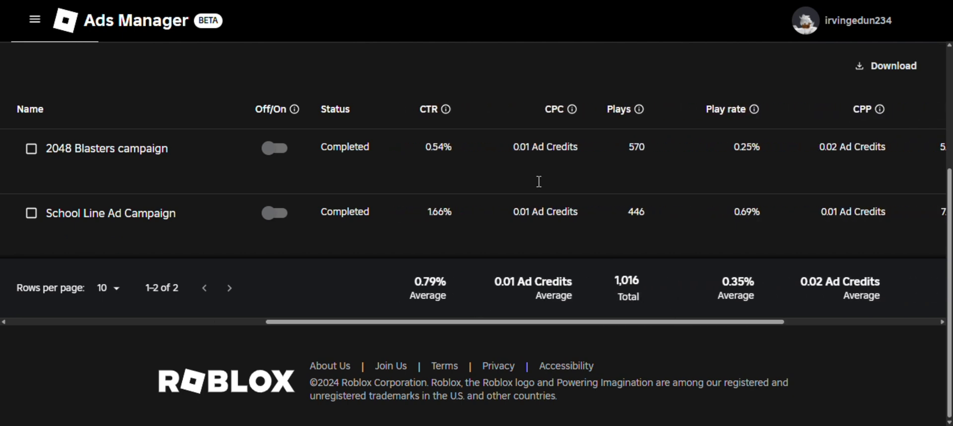
Step: Sort the campaigns by CTR in ascending order and compare their click-through rate and cost per click
left_click(443, 110)
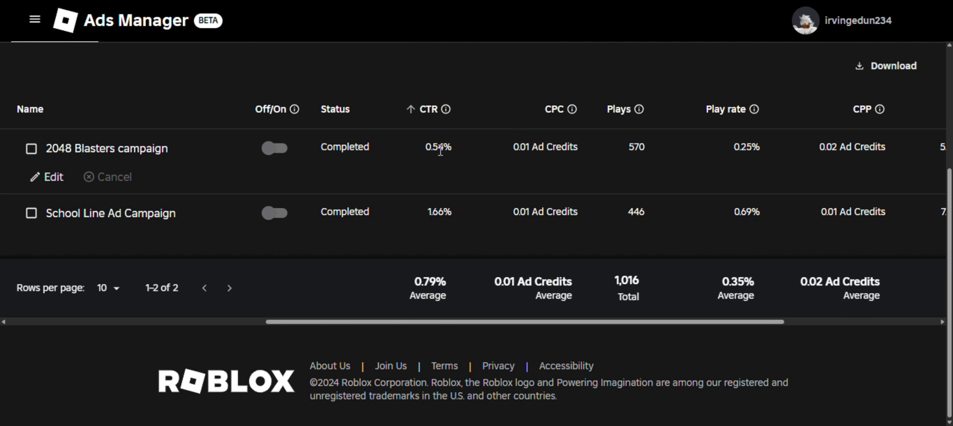
mouse_move(423, 236)
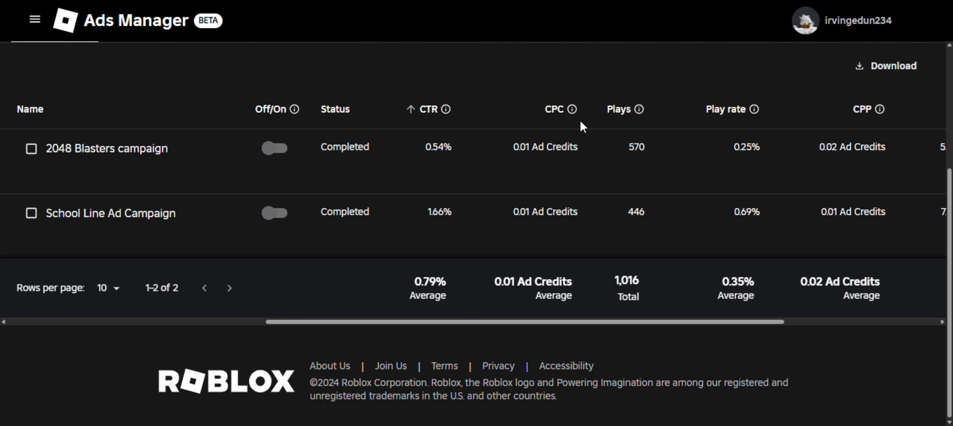
mouse_move(571, 110)
mouse_move(548, 151)
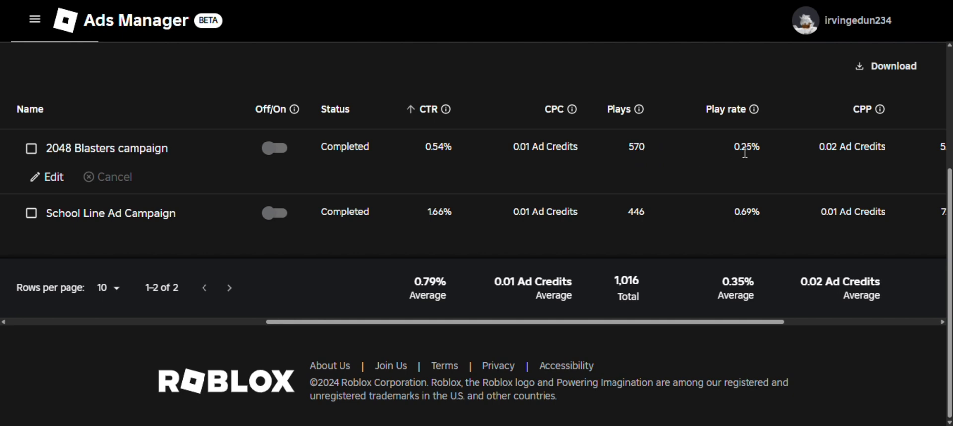
Step: Read the play rate definition, sort the campaigns by play rate in descending order and view their CPP, budget and schedule
left_click(751, 114)
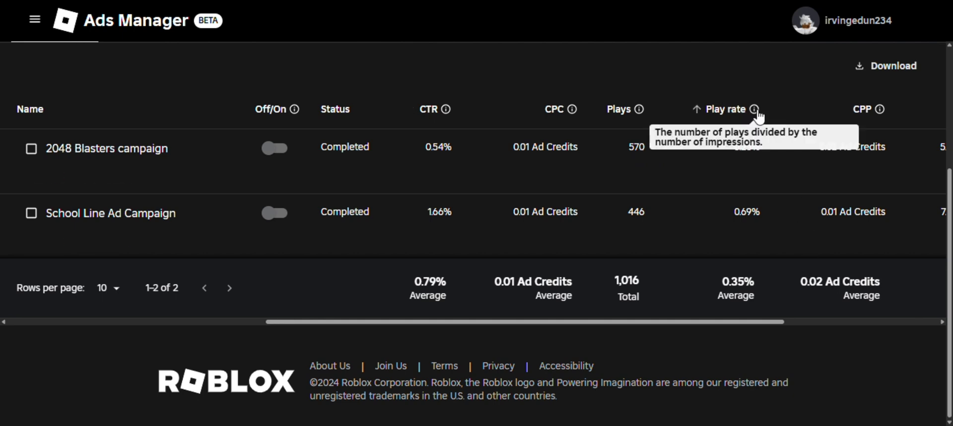
left_click(756, 114)
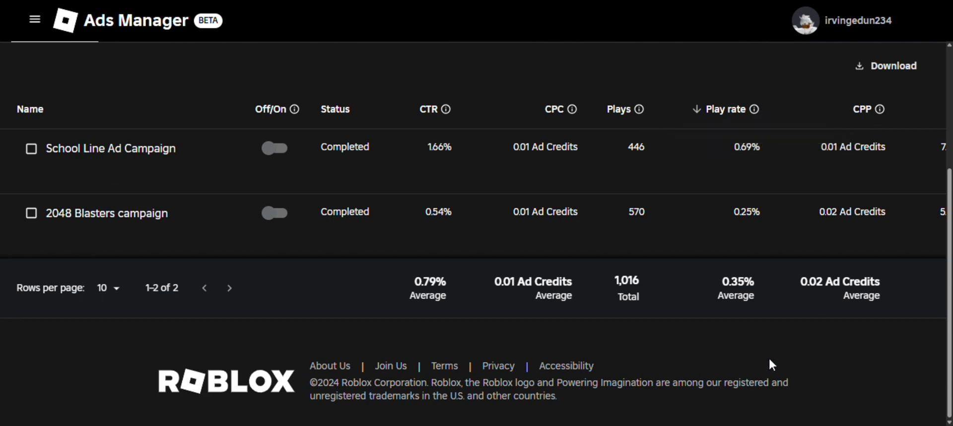
left_click_drag(739, 317, 873, 329)
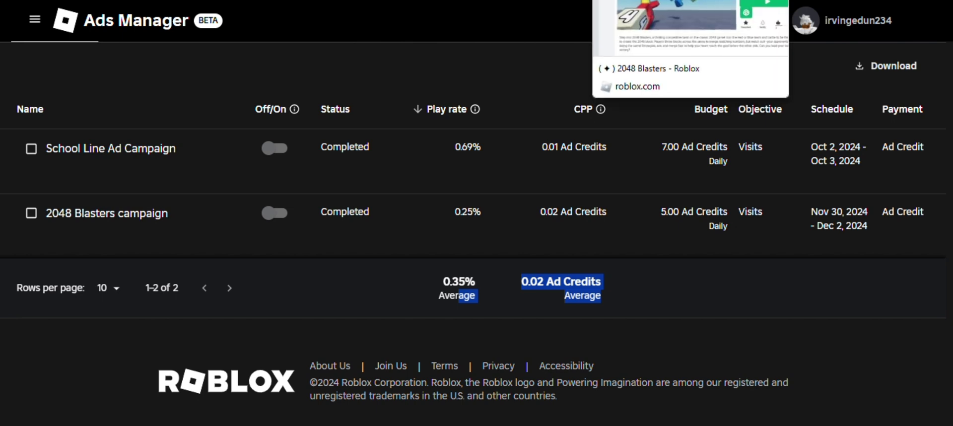
Step: Switch to the 2048 Blasters page on the Roblox website and examine its badges, visits and ratings
left_click(645, 1)
scroll(637, 207, "down", 8)
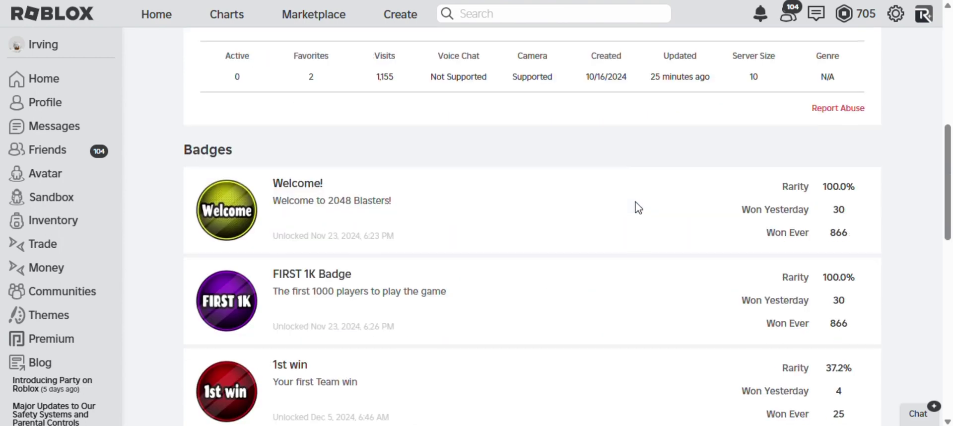
scroll(625, 210, "down", 2)
scroll(591, 201, "up", 2)
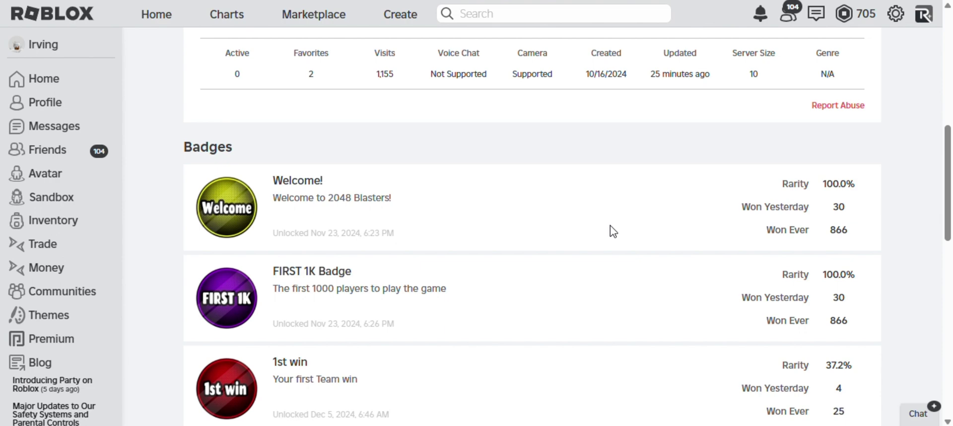
scroll(591, 207, "up", 5)
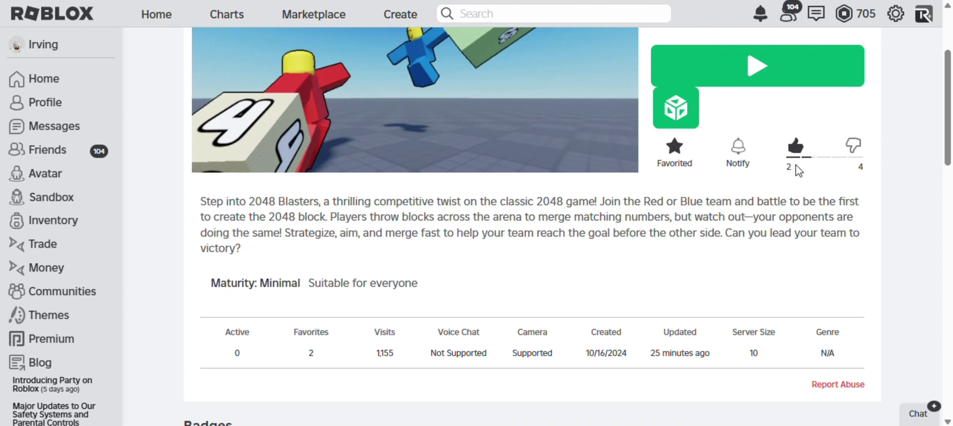
scroll(696, 239, "up", 3)
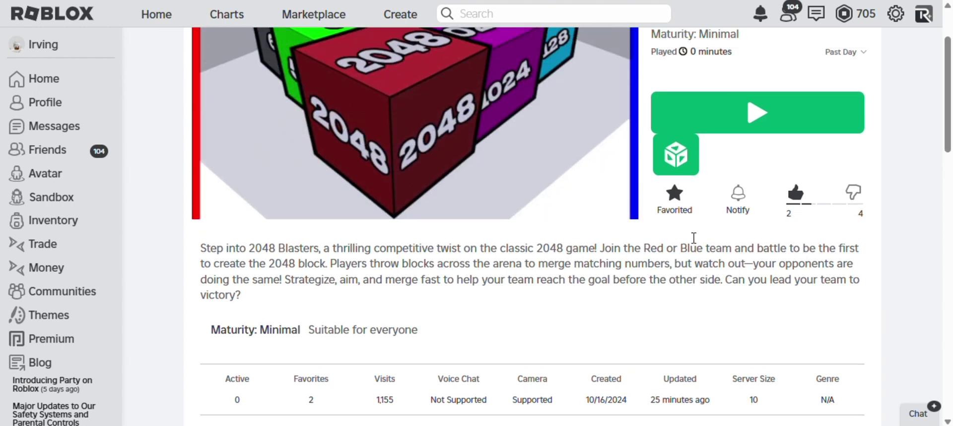